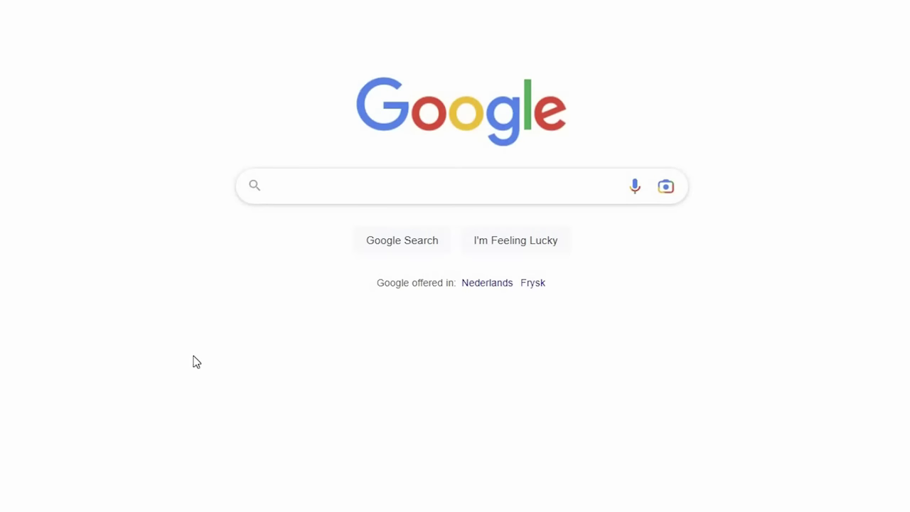
Type 'midjourney prompts' and browse the People and Food emojis in the picker
type("midjourney prompts")
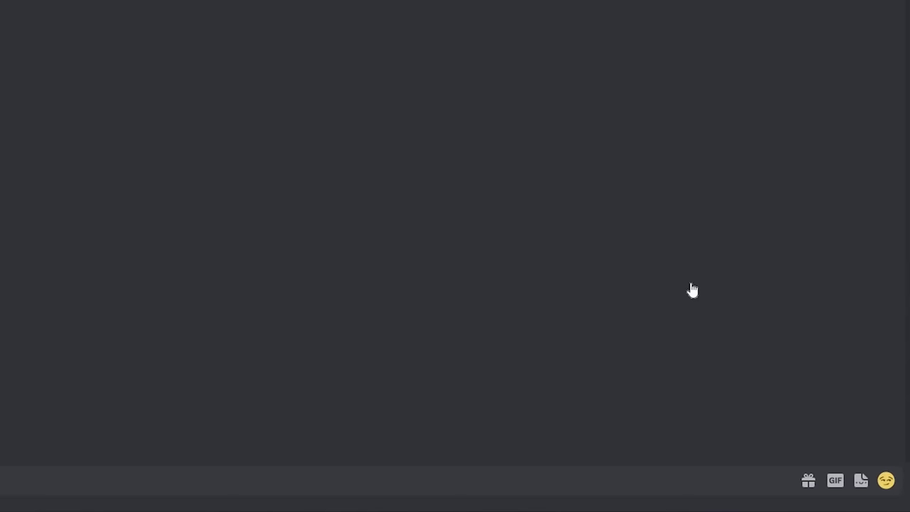
key("ctrl+e")
left_click(583, 296)
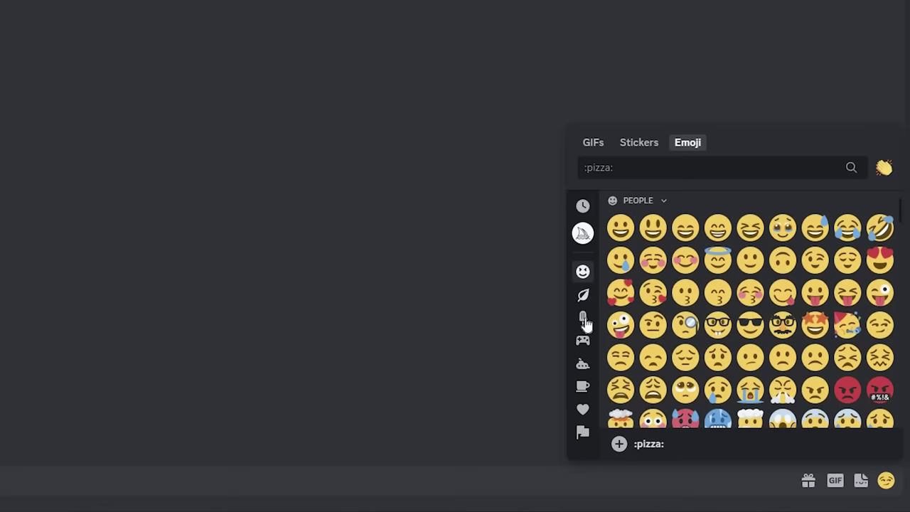
left_click(584, 318)
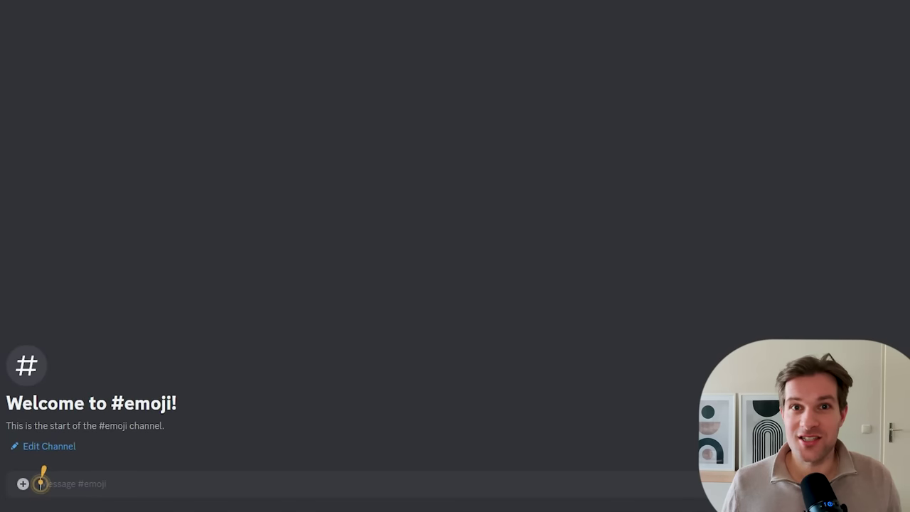
Start an /imagine prompt containing only the penguin emoji from the animal emojis
type("/ima")
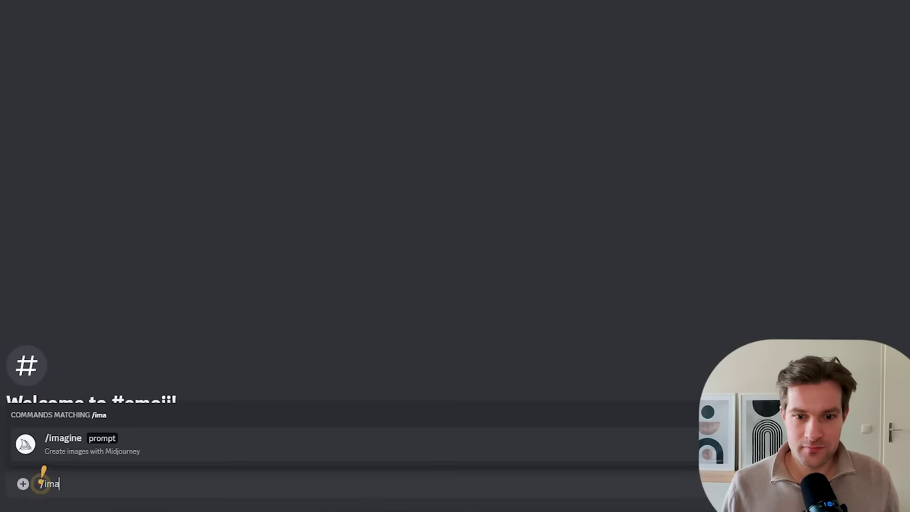
key("Tab")
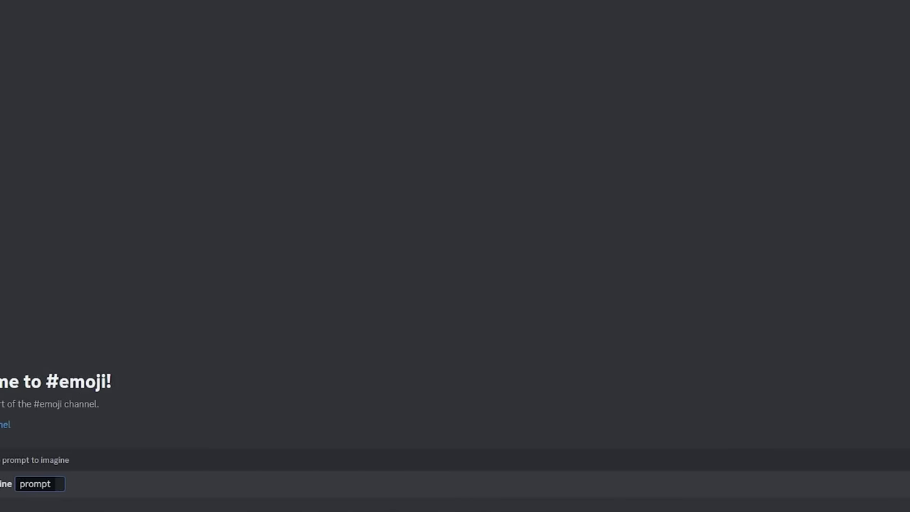
left_click(887, 486)
left_click(617, 293)
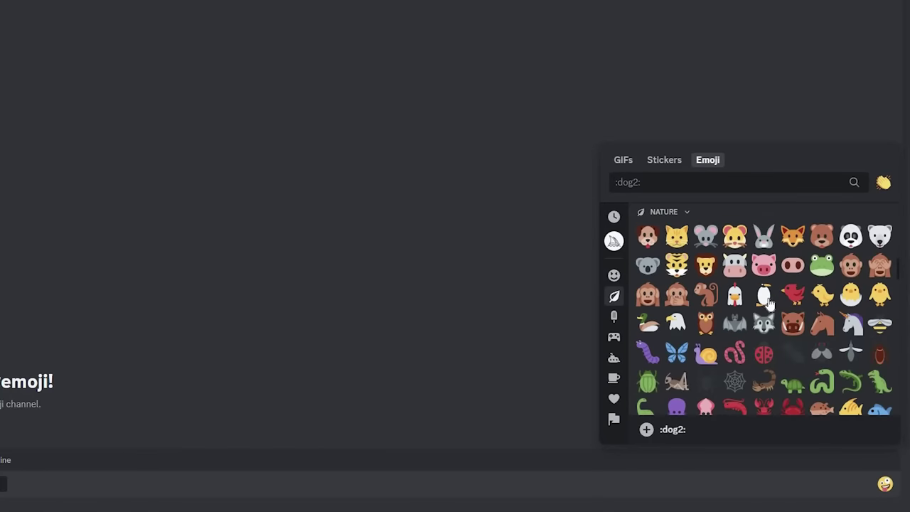
key("Return")
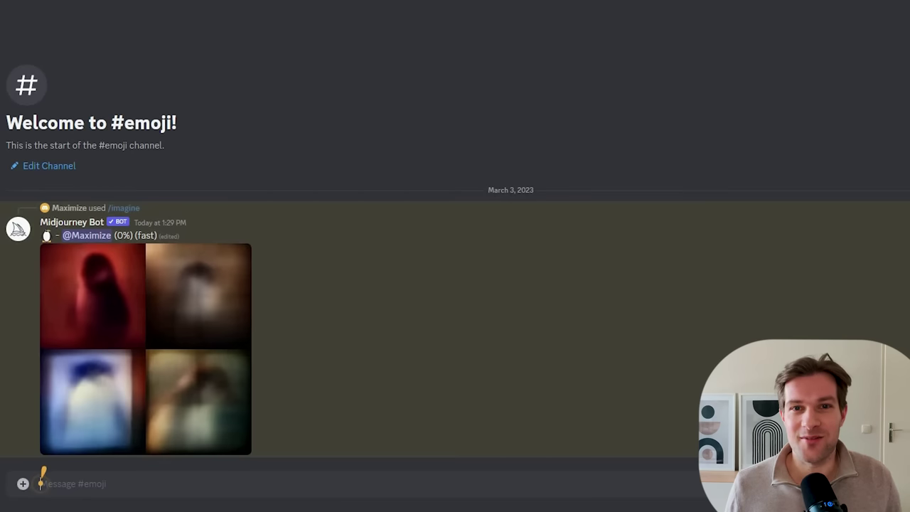
left_click(40, 483)
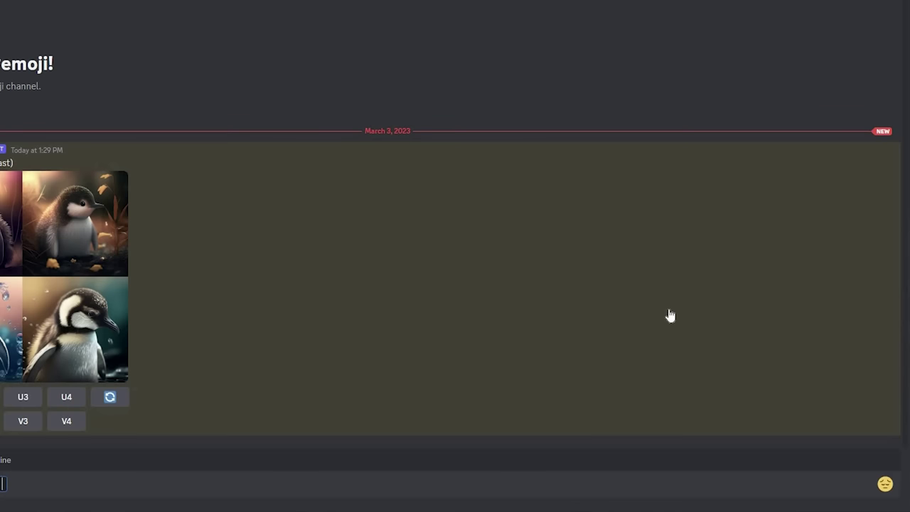
Send /imagine with a penguin emoji followed by a pizza emoji from Frequently Used
key("ctrl+e")
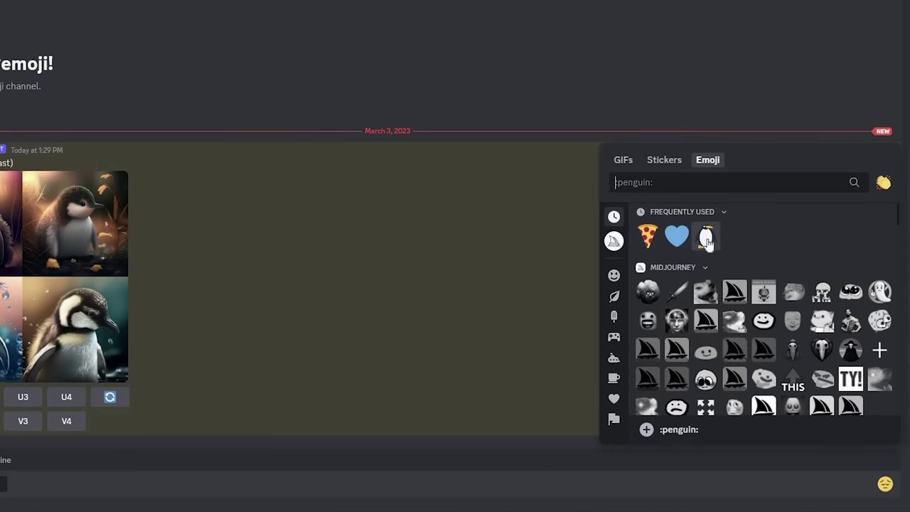
left_click(706, 240)
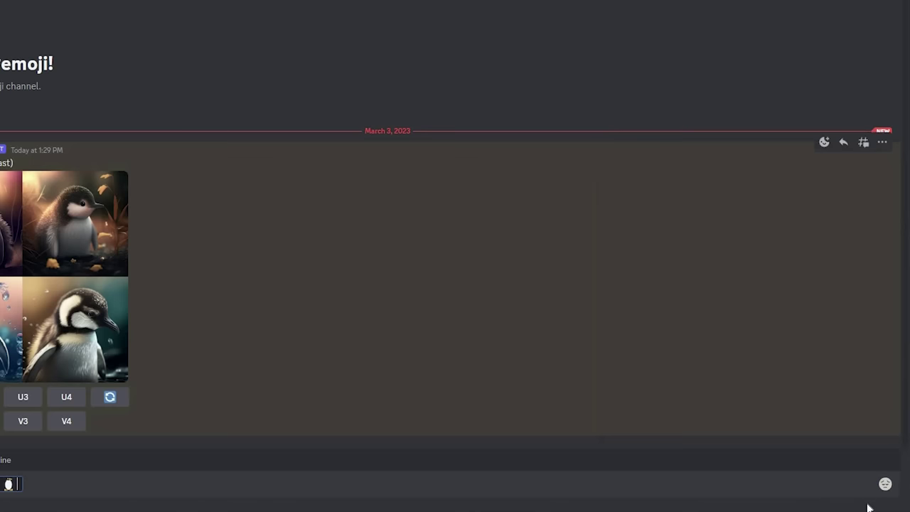
left_click(886, 485)
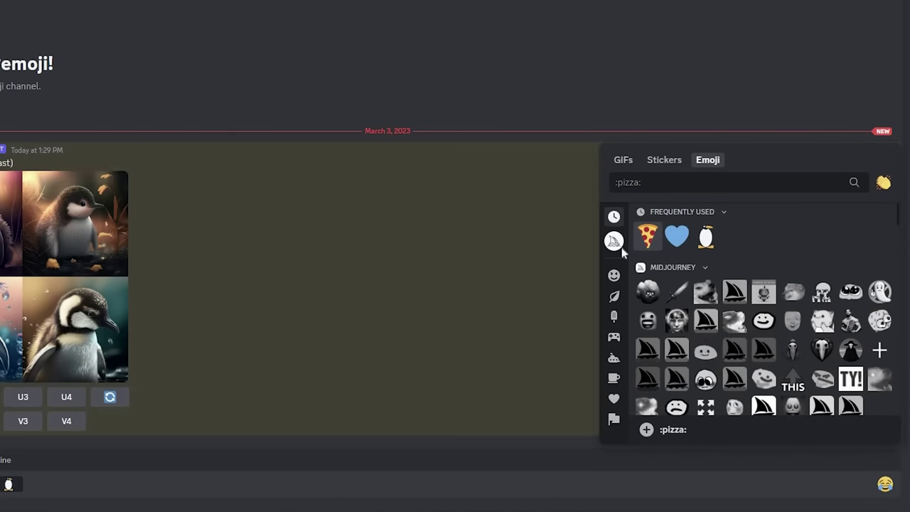
left_click(468, 339)
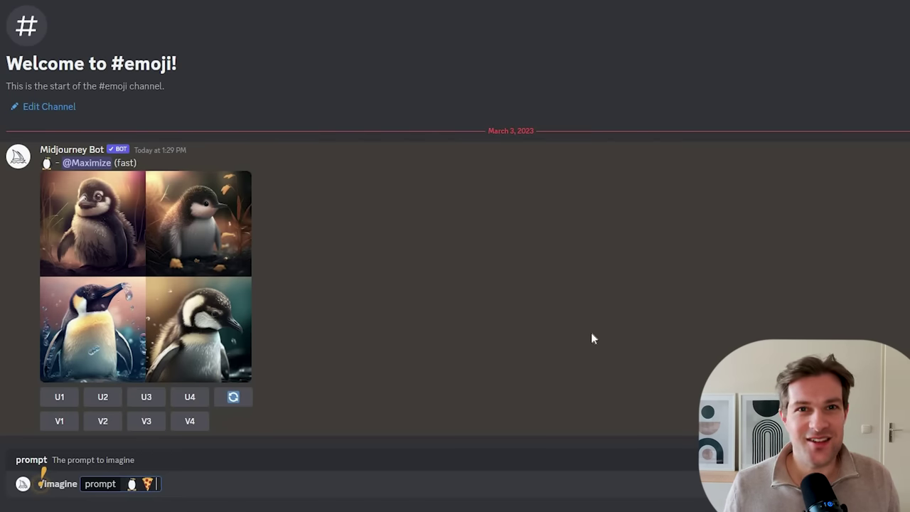
key("Return")
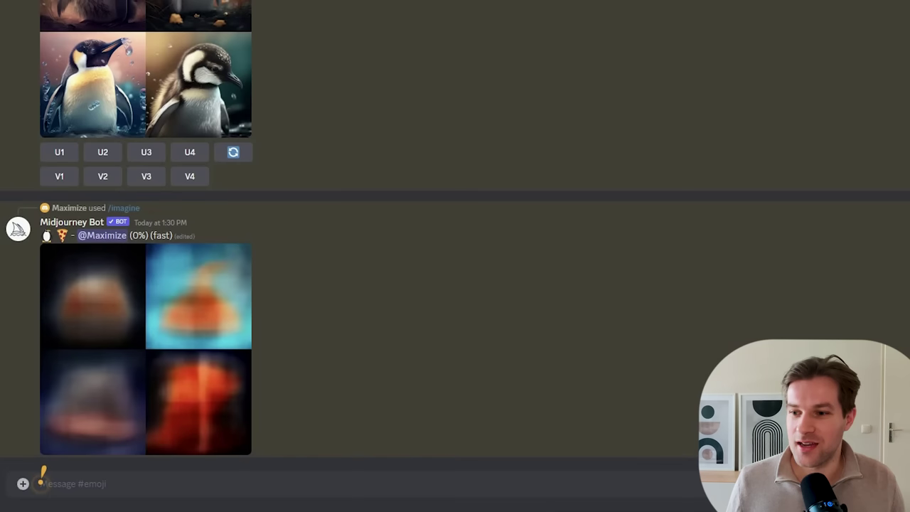
Open the emoji picker with Ctrl+E while the penguin-and-pizza grid renders
key("ctrl+e")
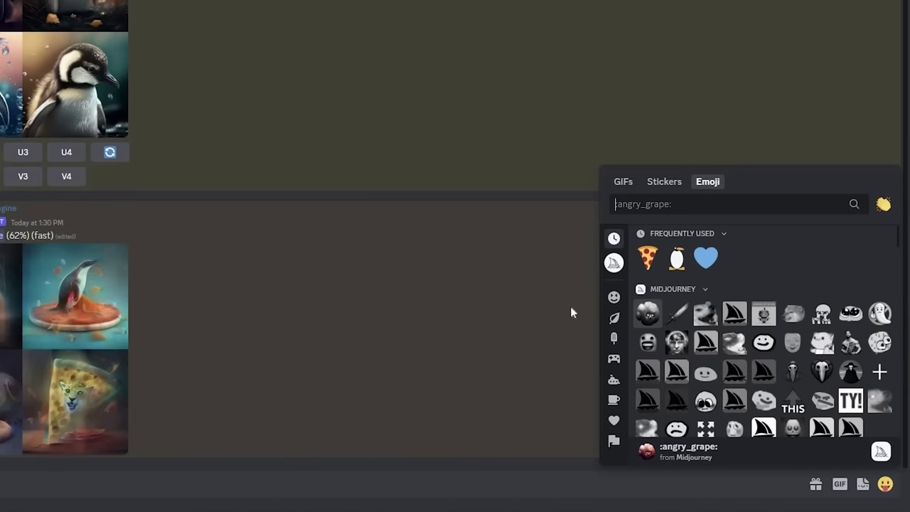
Browse the People and Activities emojis, then enlarge the finished polar bear, penguin, bird and leopard grid
left_click(615, 298)
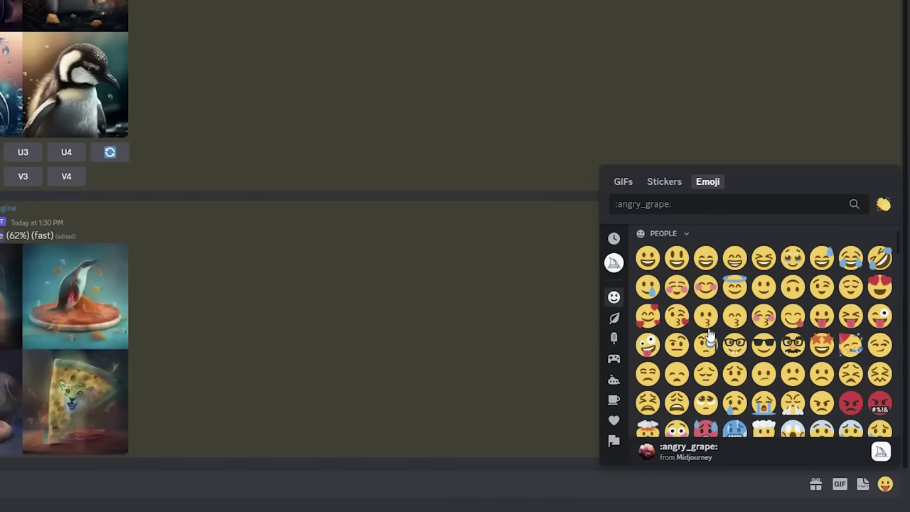
scroll(711, 335, "down", 4)
scroll(730, 334, "down", 3)
scroll(729, 335, "up", 4)
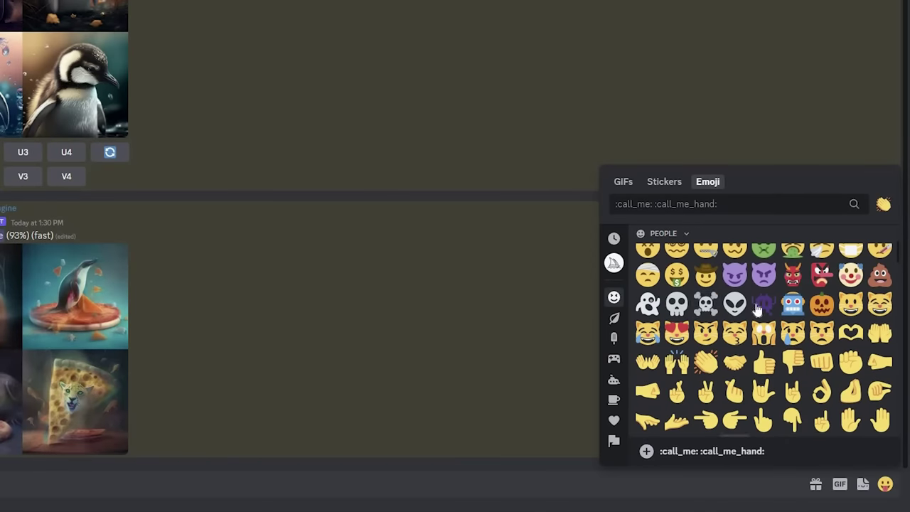
scroll(730, 334, "down", 4)
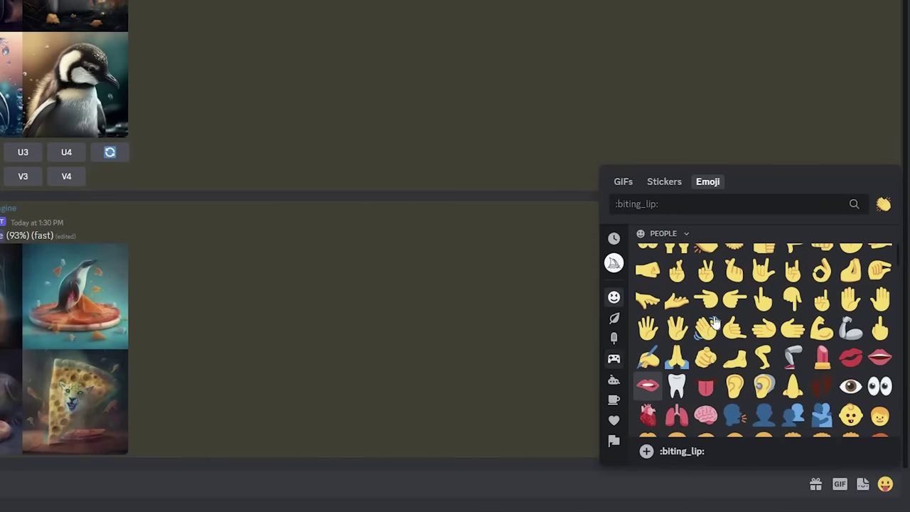
left_click(615, 359)
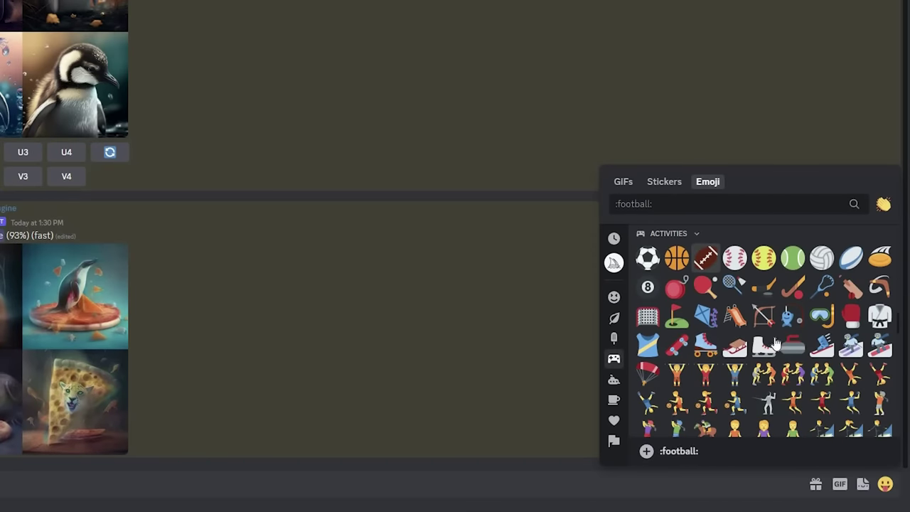
scroll(768, 277, "down", 3)
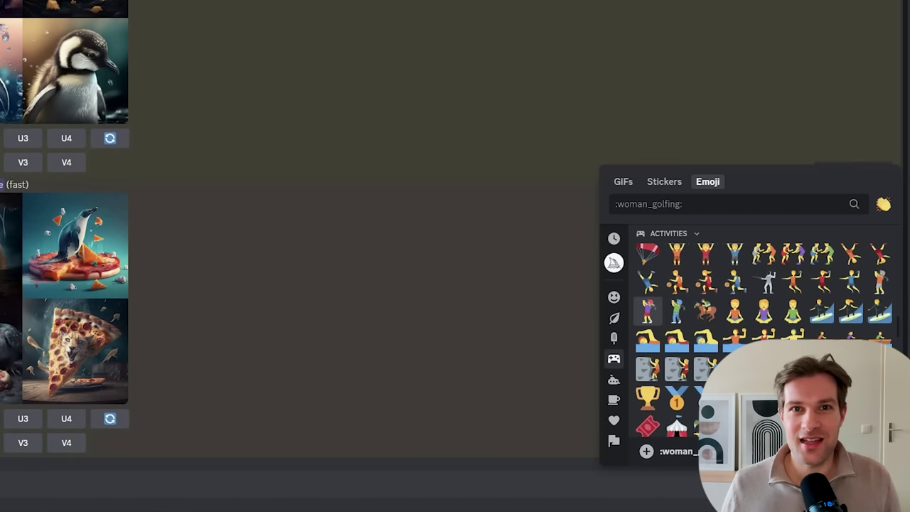
left_click(40, 267)
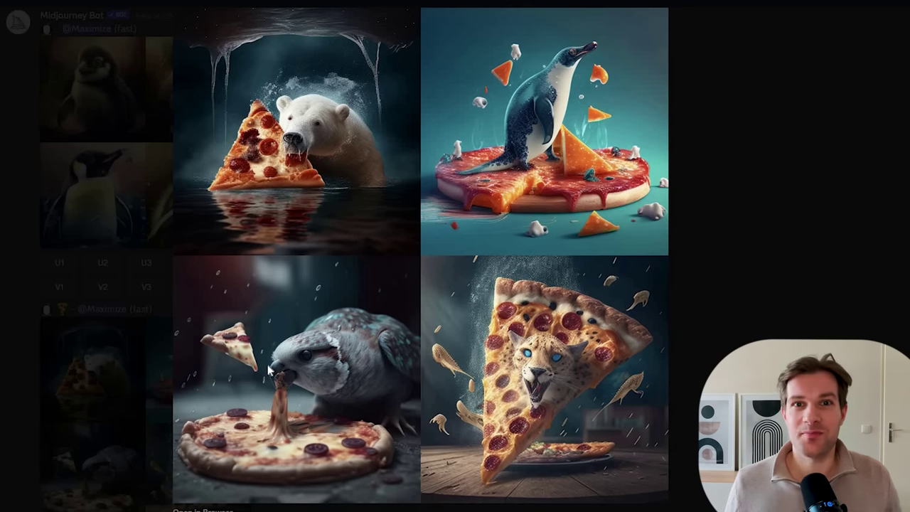
Close the enlarged image and begin a new /im command in the channel
key("Escape")
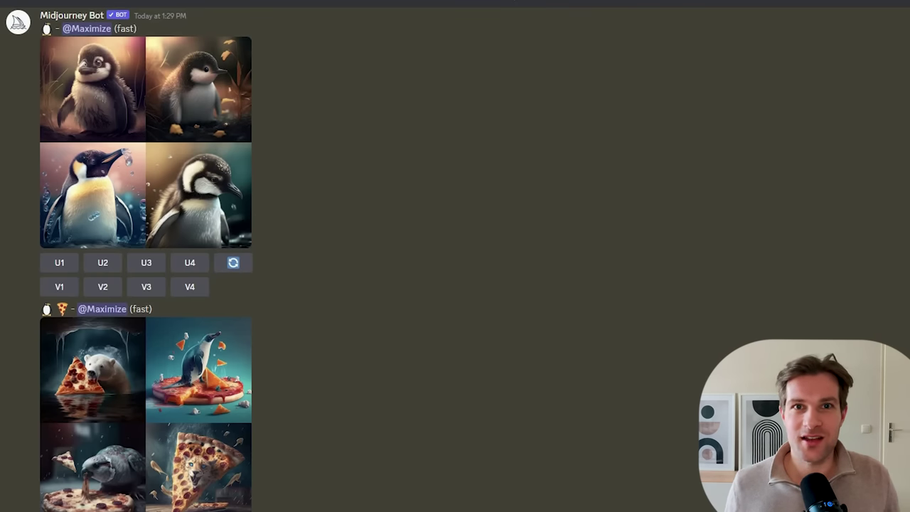
type("/im")
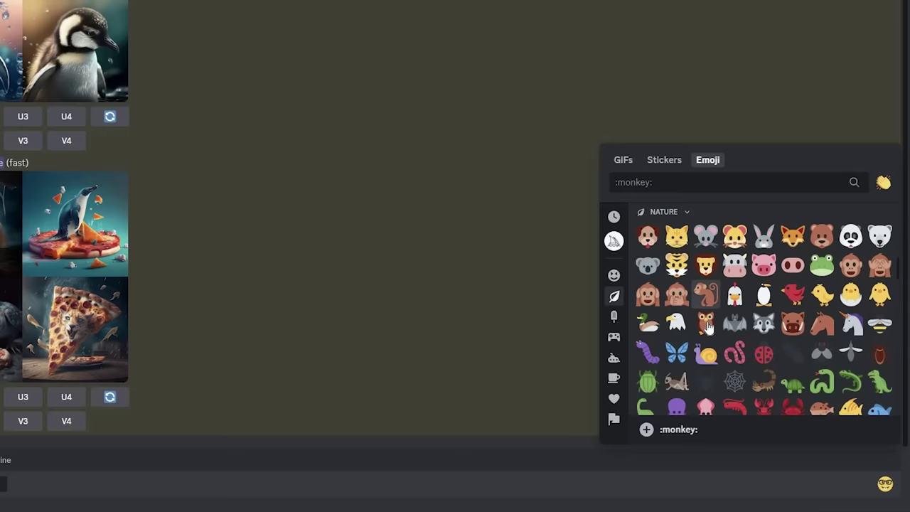
Send a rainbow plus cloud-with-tornado emoji prompt, then enlarge the finished grid
scroll(726, 364, "down", 6)
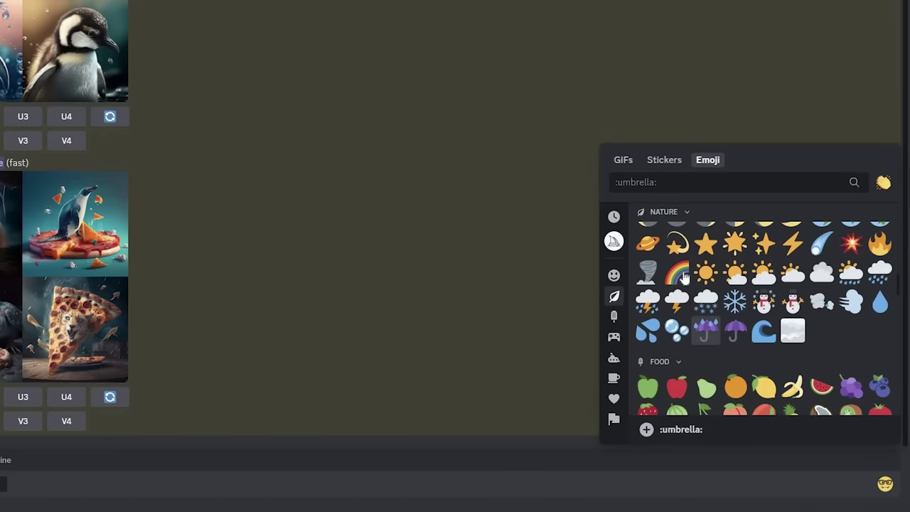
left_click(677, 273)
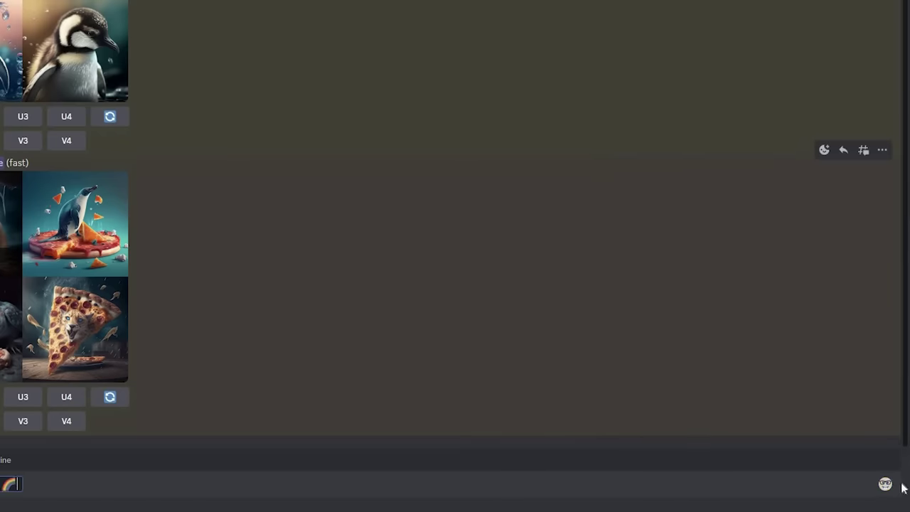
left_click(885, 484)
scroll(693, 318, "down", 5)
scroll(693, 317, "down", 3)
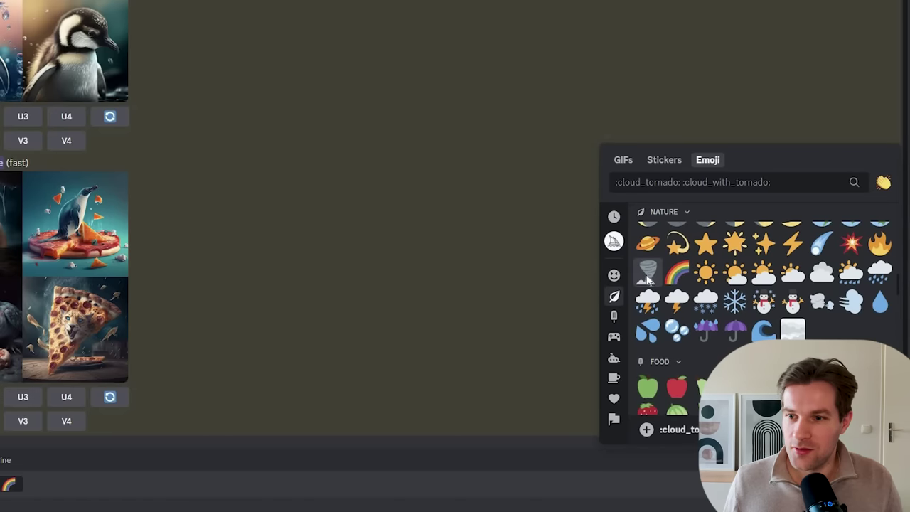
left_click(647, 274)
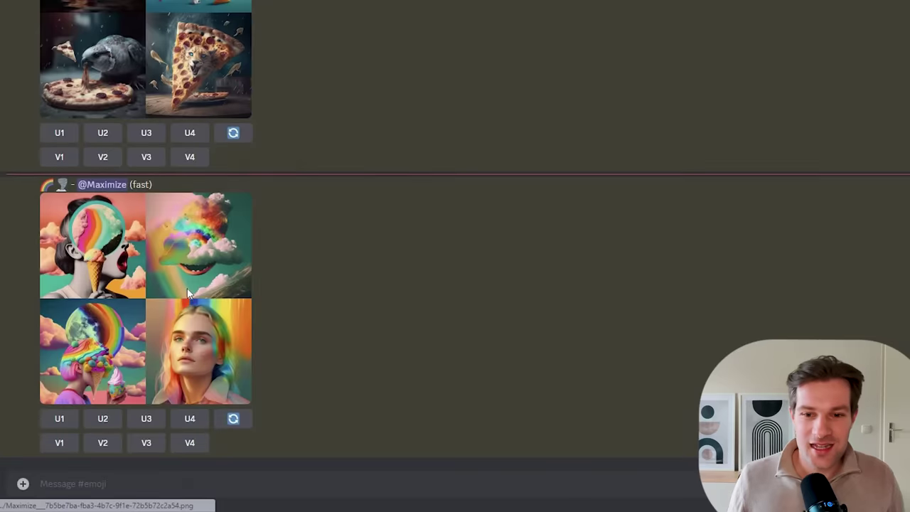
left_click(184, 270)
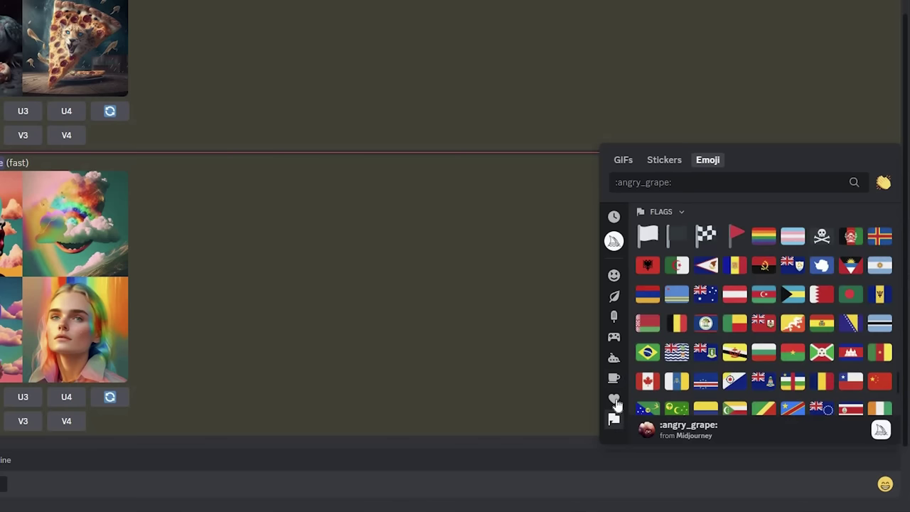
Insert the coconut emoji after the police officer, then browse the Travel emojis for another
left_click(614, 399)
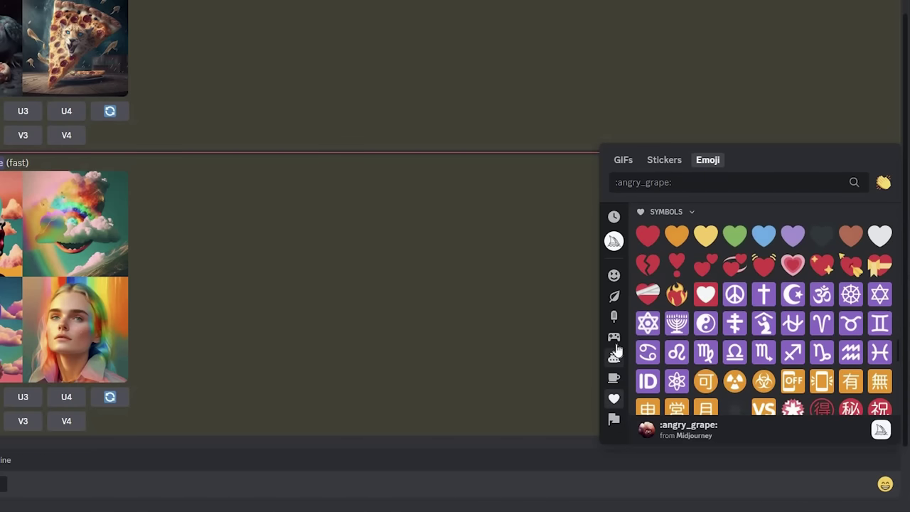
left_click(614, 357)
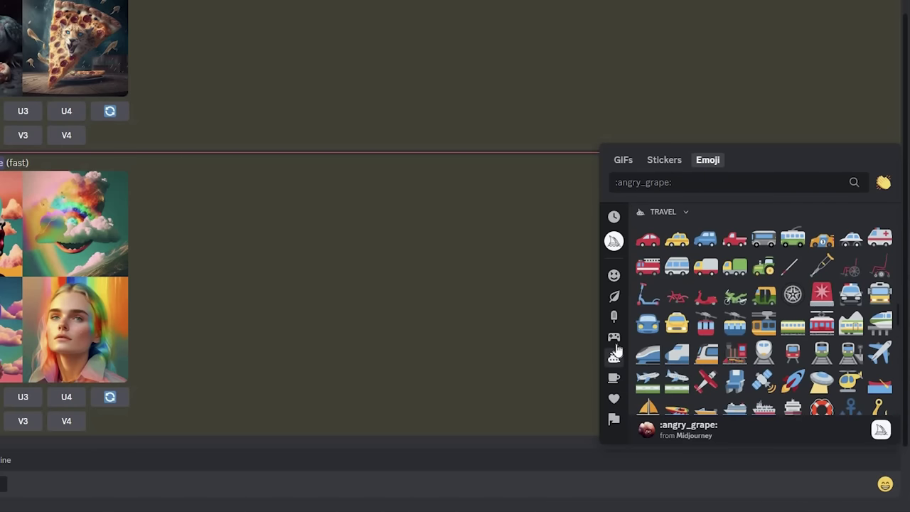
left_click(615, 297)
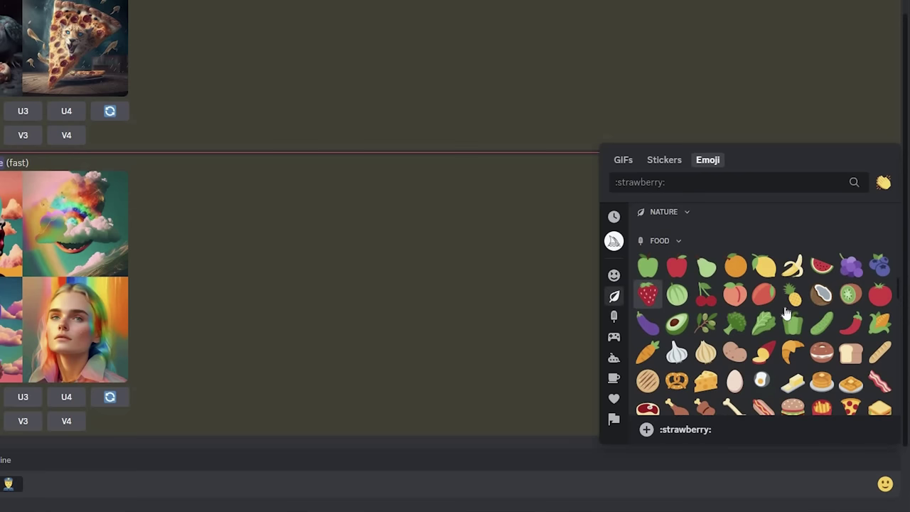
left_click(822, 293)
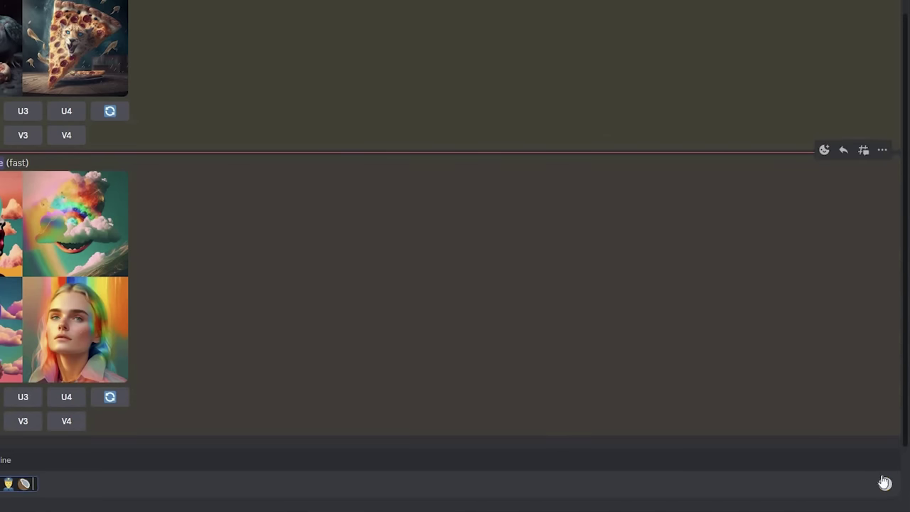
left_click(885, 483)
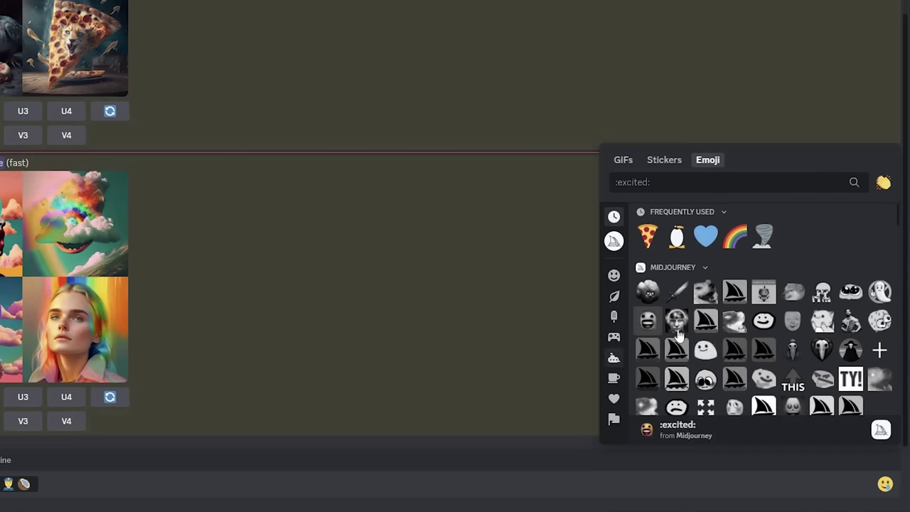
left_click(614, 357)
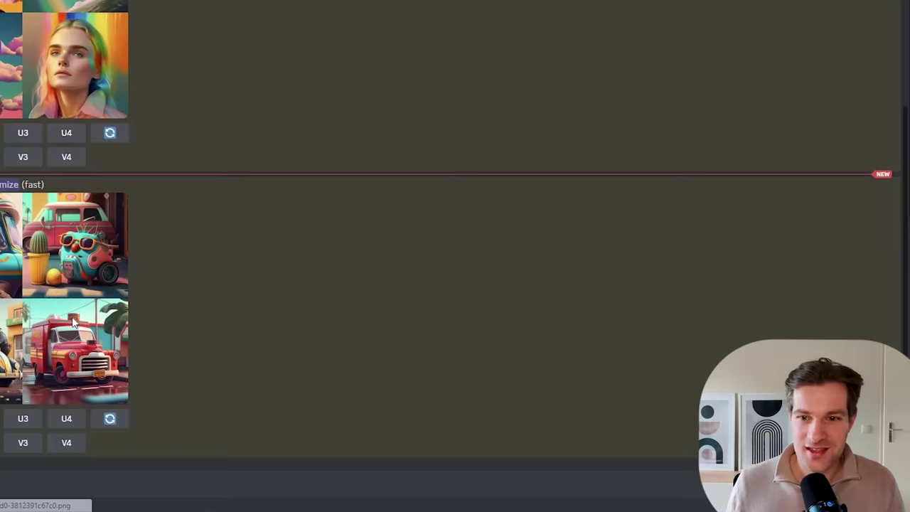
Enlarge the finished car-themed image grid
left_click(72, 316)
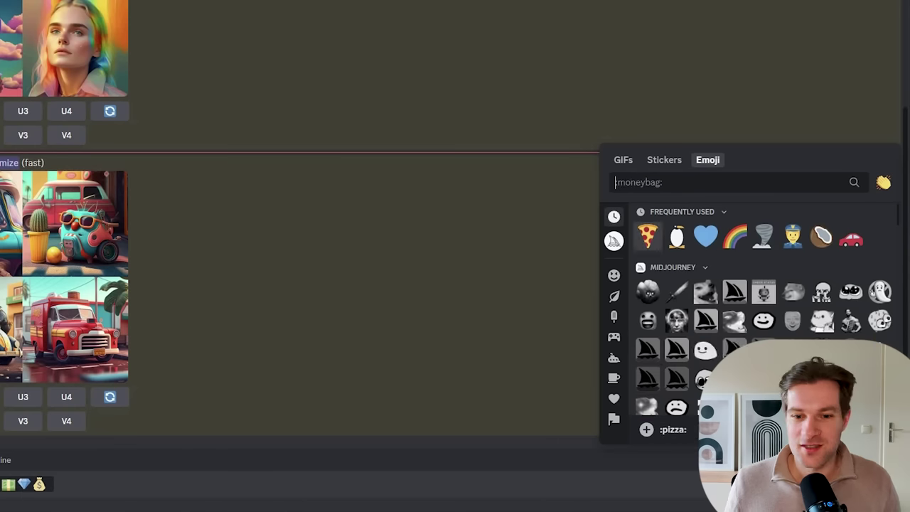
Add the :grin: emoji after banknote, gem and money bag, and send the prompt
left_click(614, 276)
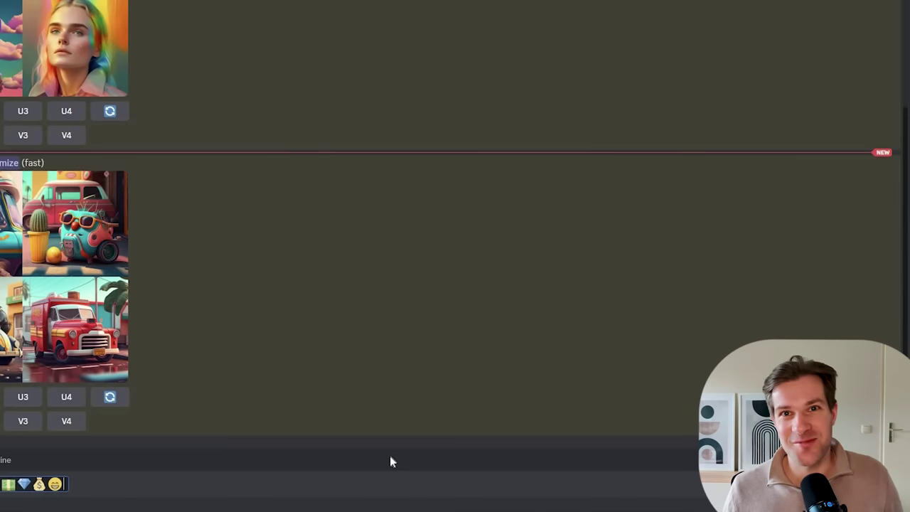
key("Return")
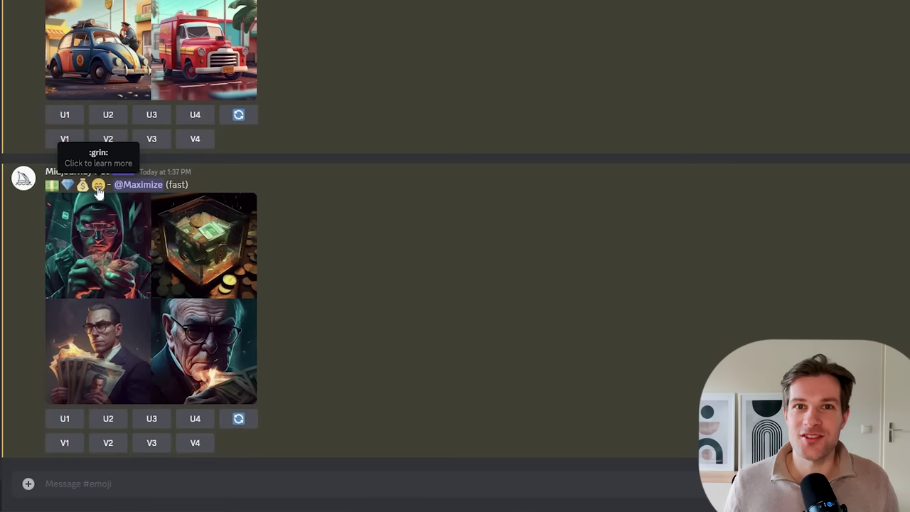
Enlarge the money-themed grid of figures and the coin-filled cube
left_click(135, 266)
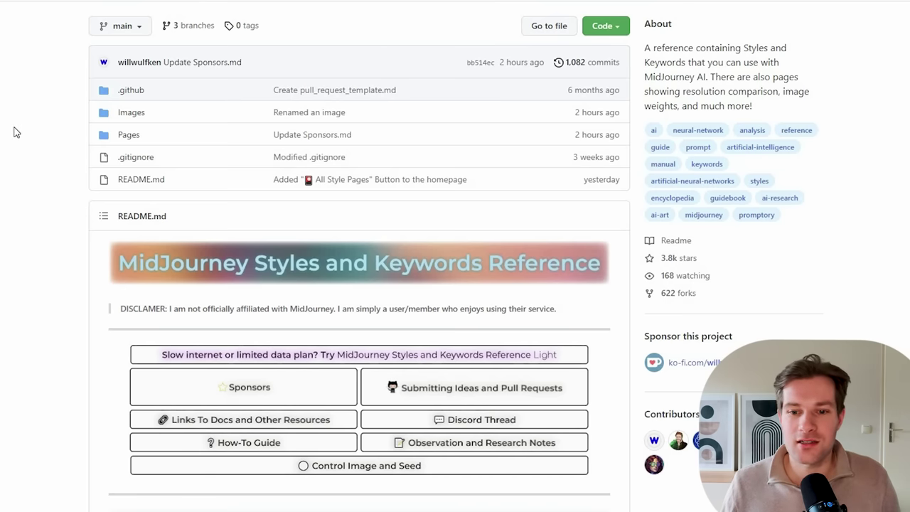
Scroll the Digital Styles examples and select the Cyberdelic keyword
scroll(299, 206, "down", 5)
scroll(299, 206, "down", 4)
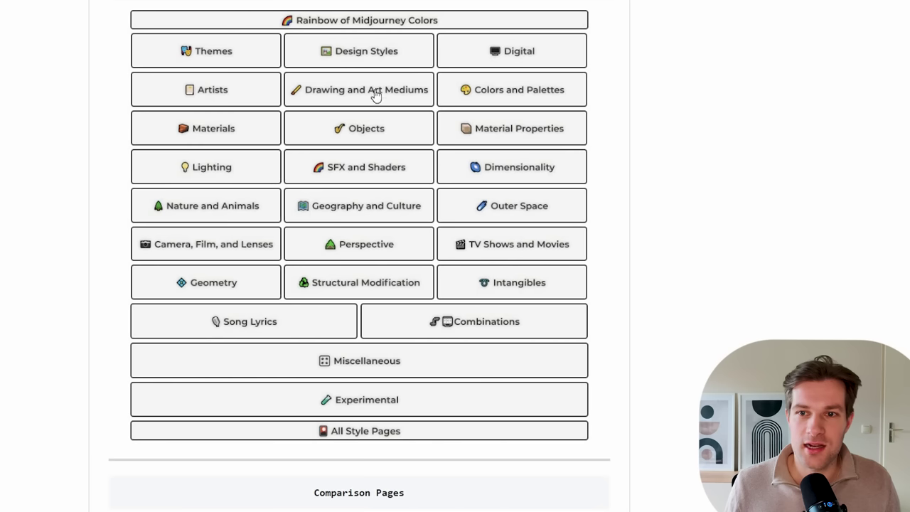
scroll(516, 178, "up", 2)
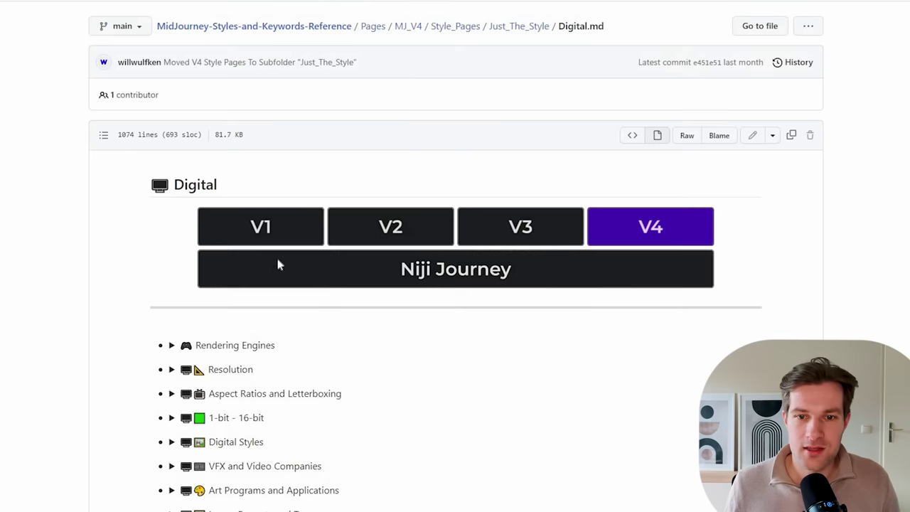
scroll(197, 241, "down", 2)
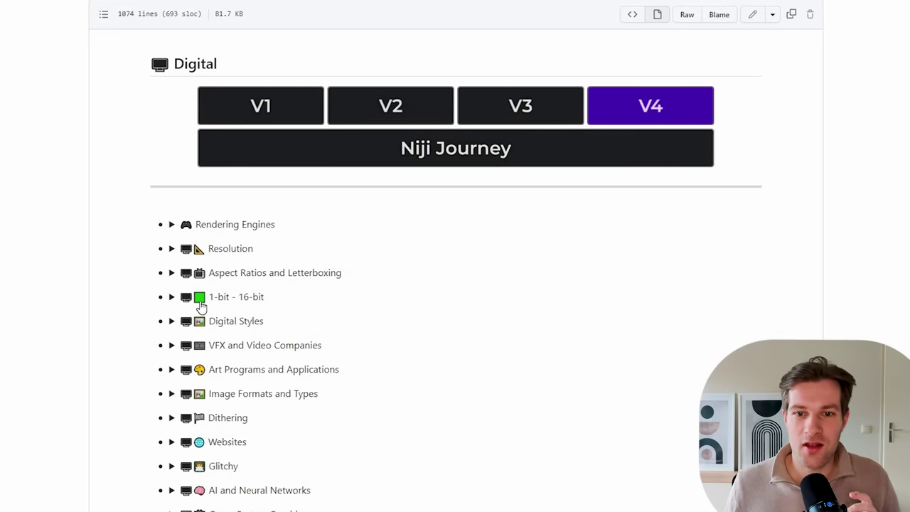
scroll(198, 398, "down", 2)
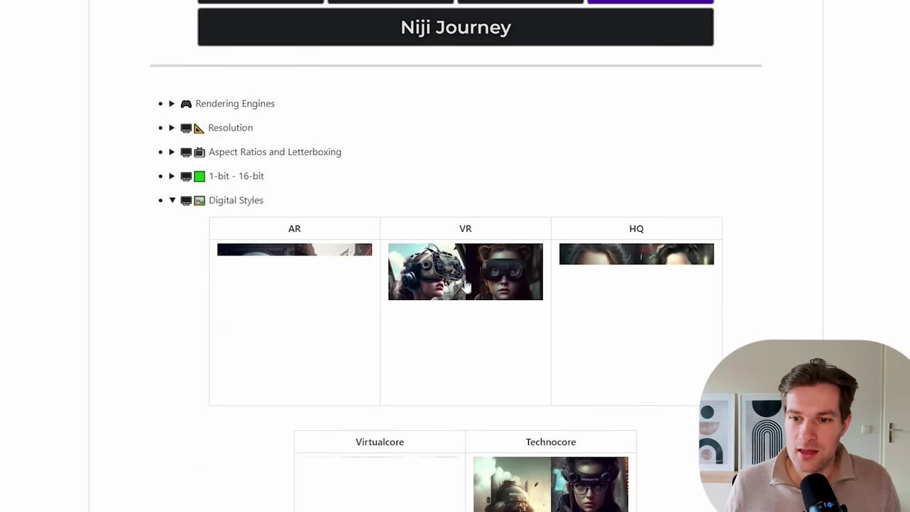
scroll(369, 321, "down", 2)
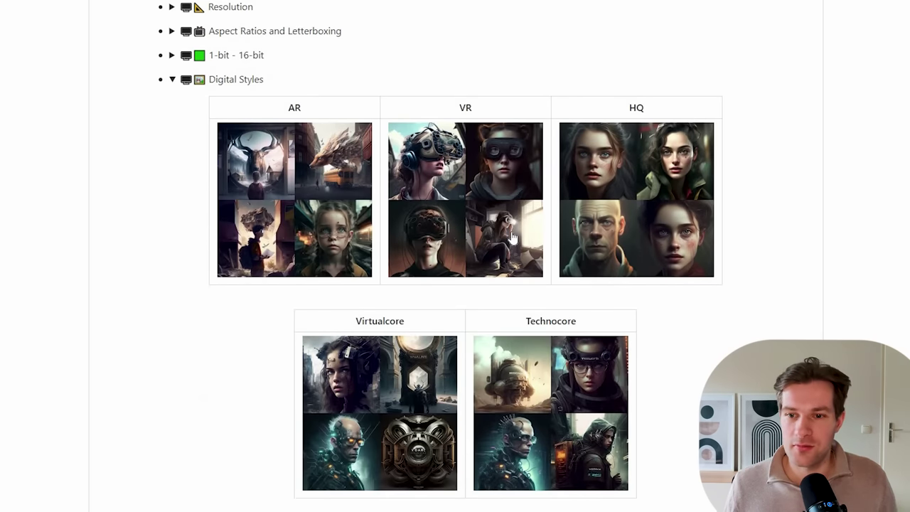
scroll(554, 214, "down", 6)
double_click(581, 169)
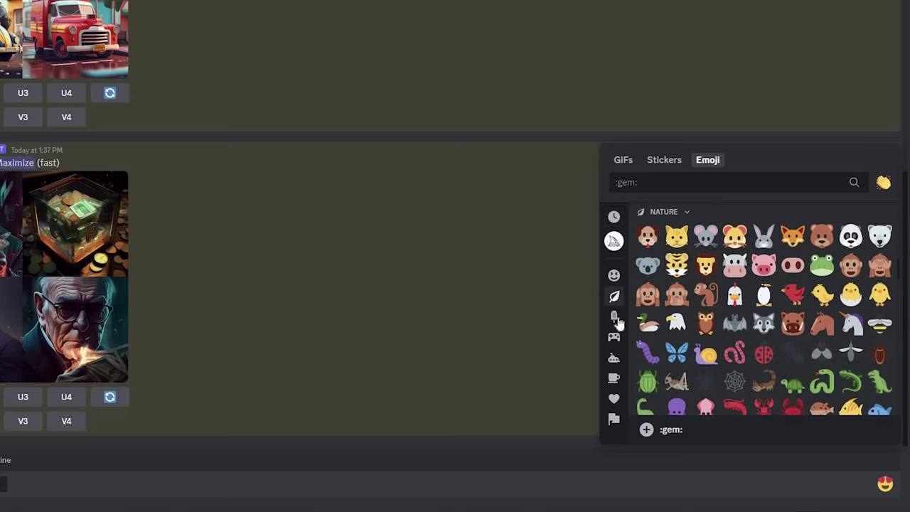
Submit a pineapple-emoji prompt with the word Cyberdelic, then view the resulting grid enlarged
left_click(616, 318)
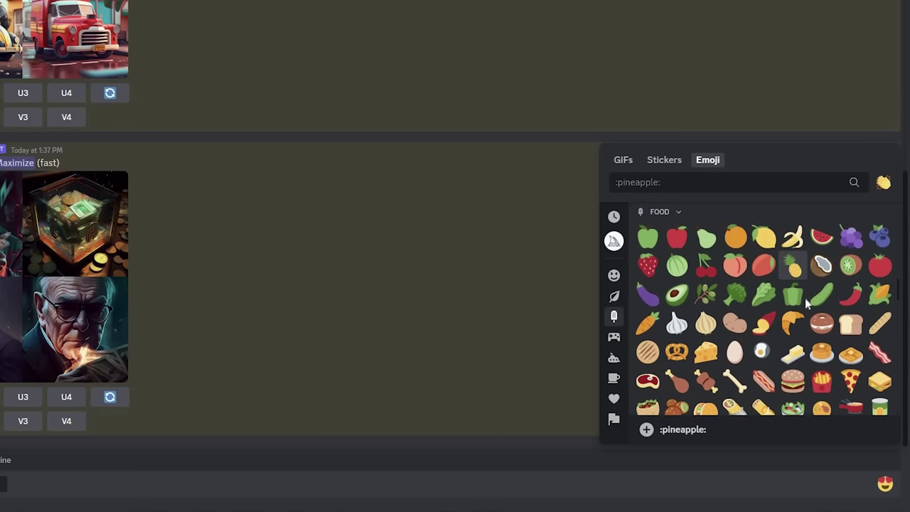
left_click(793, 269)
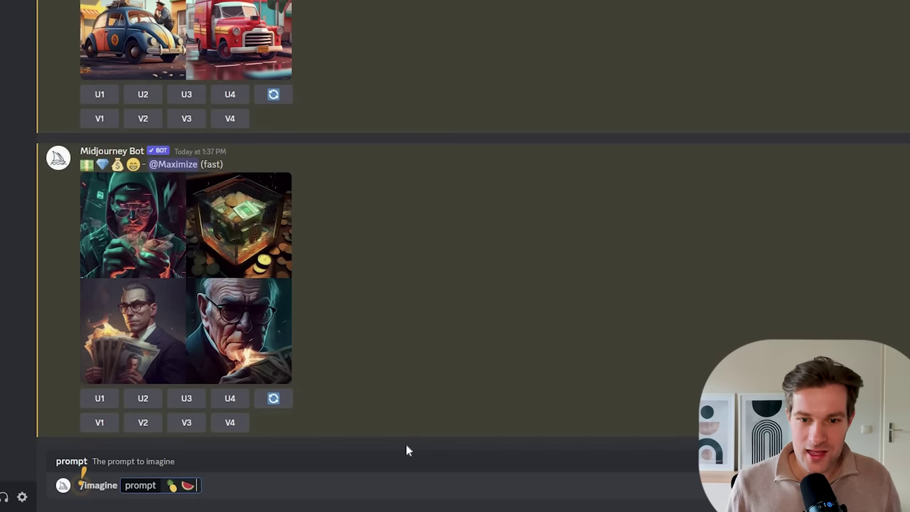
type("Cyberdelic")
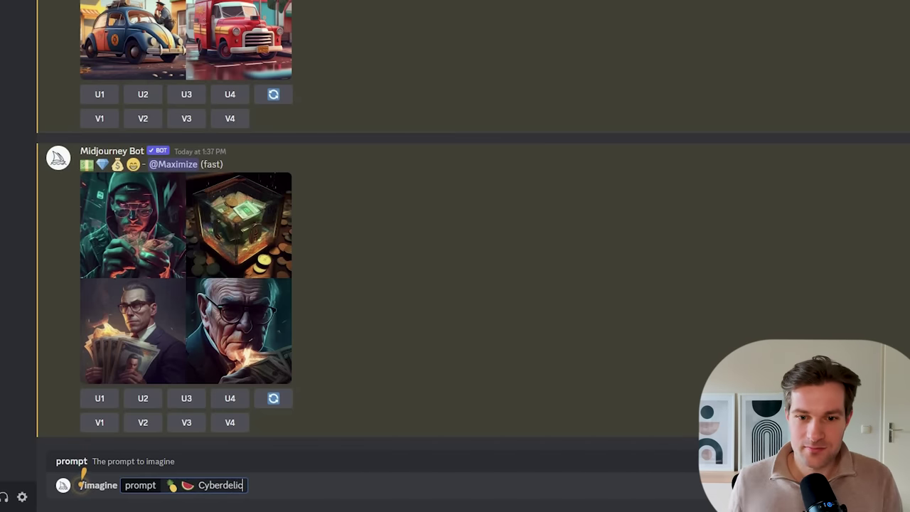
key("Return")
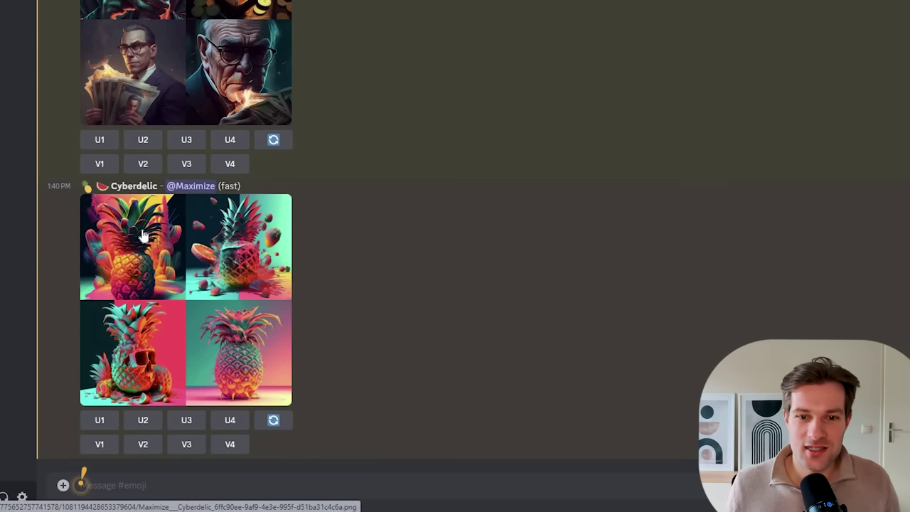
left_click(217, 199)
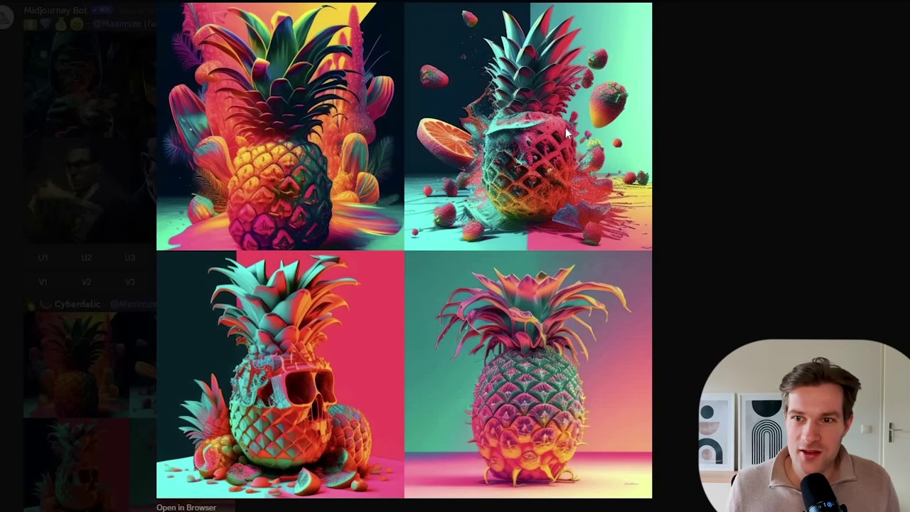
key("Escape")
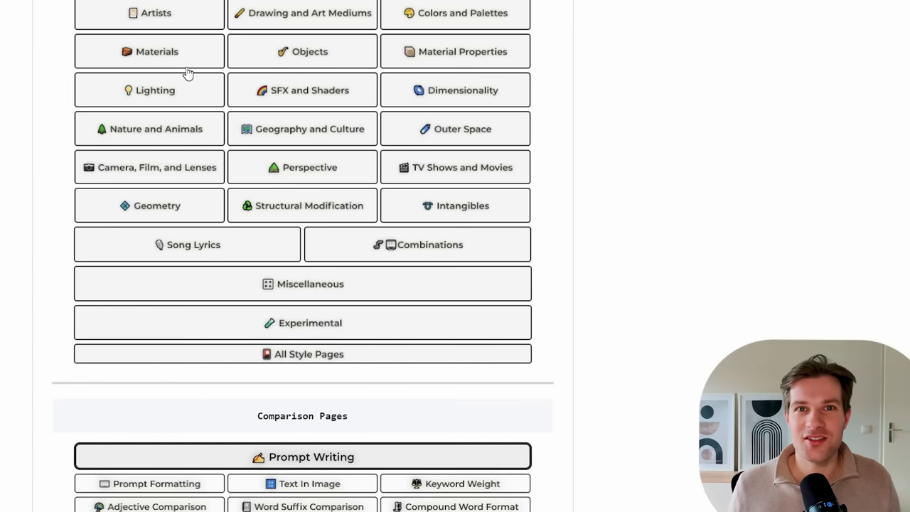
On the Lighting page, select the Backlight keyword under Types of Lights and preview its examples
left_click(160, 101)
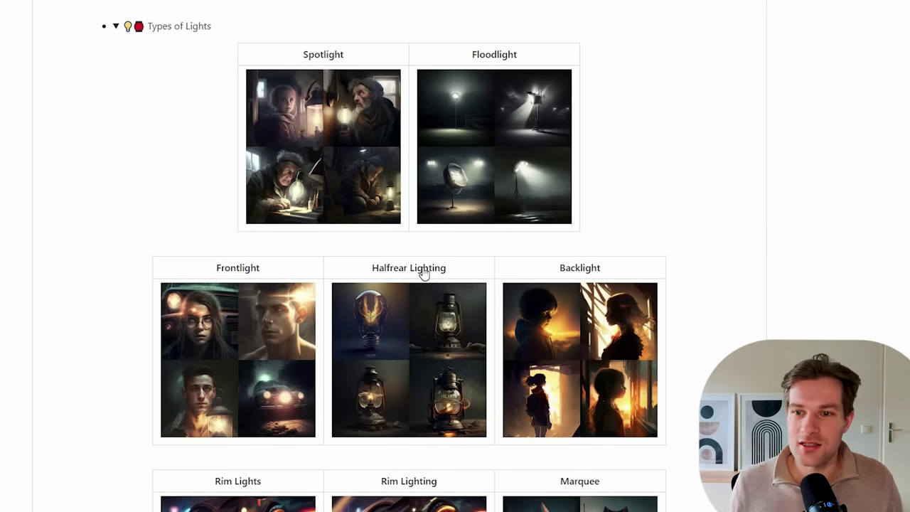
scroll(427, 266, "down", 7)
scroll(444, 267, "up", 7)
left_click_drag(556, 329, 613, 335)
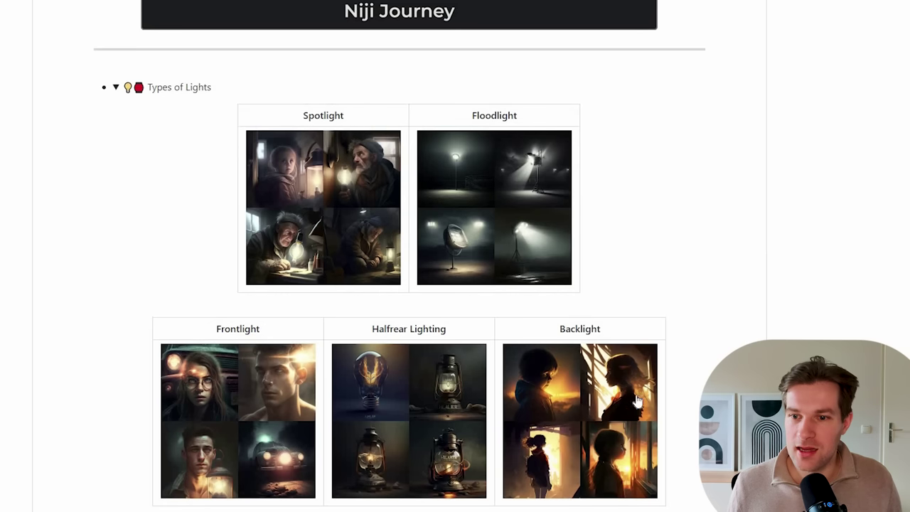
left_click(591, 390)
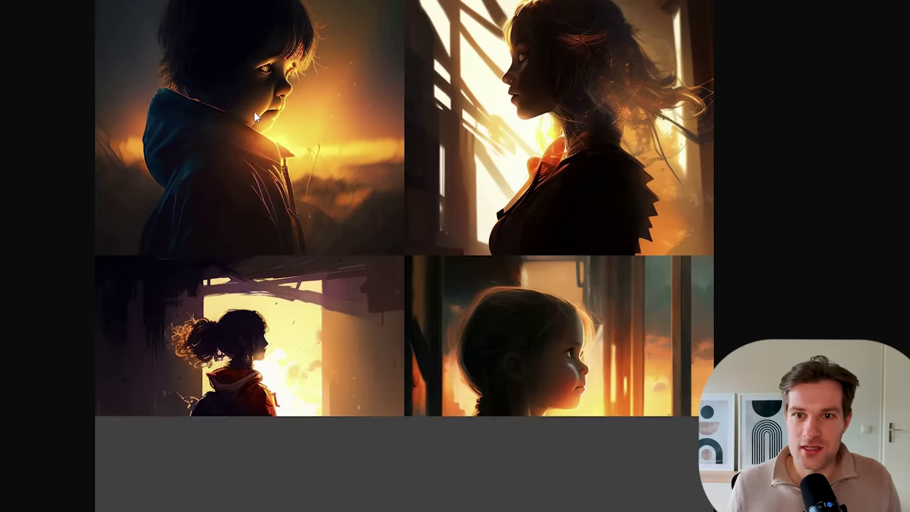
key("Escape")
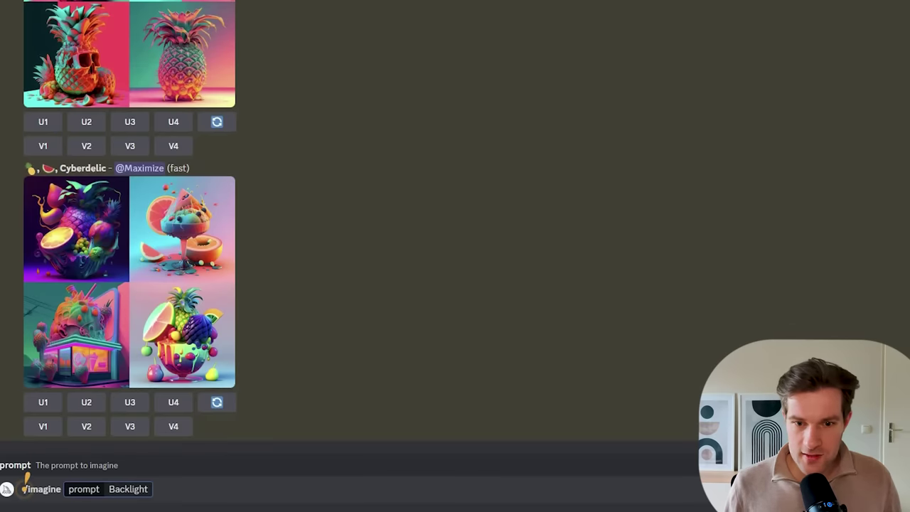
Send the Backlight prompt with the dancer emoji, then start a new /imagine command
left_click(885, 489)
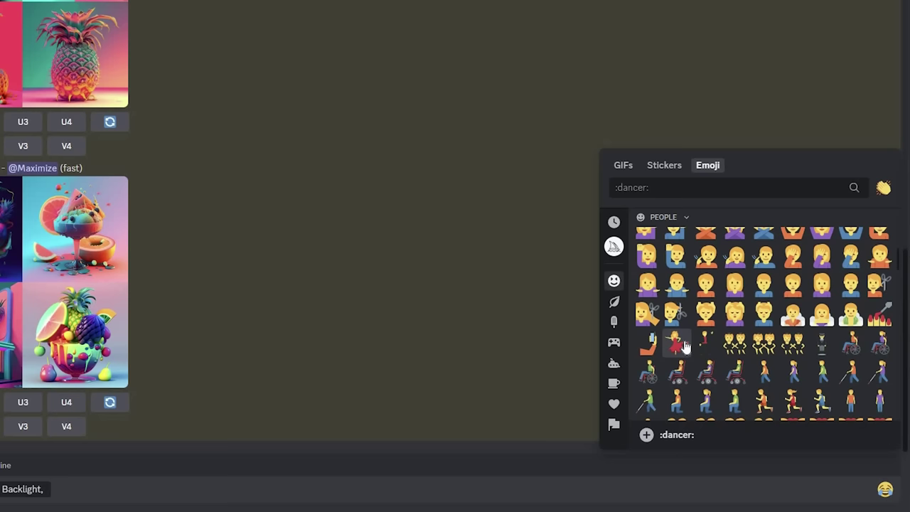
key("Return")
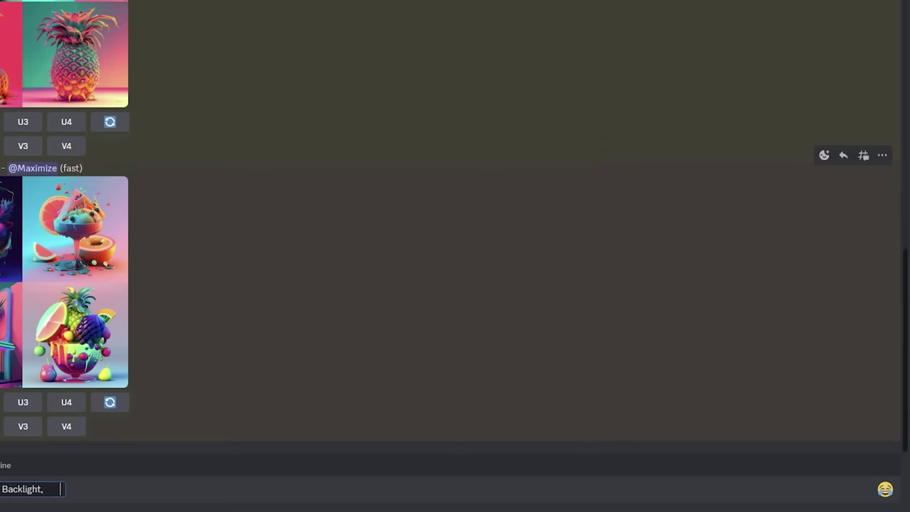
key("Return")
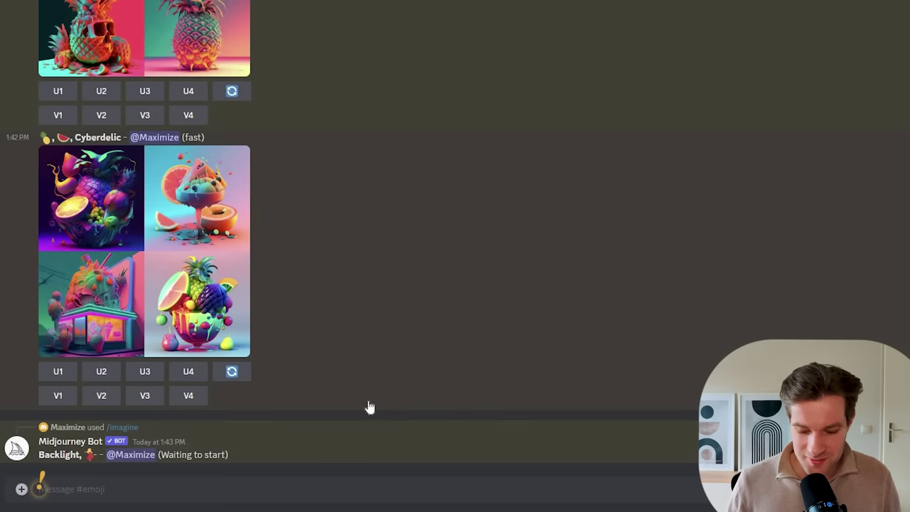
type("/im")
key("Tab")
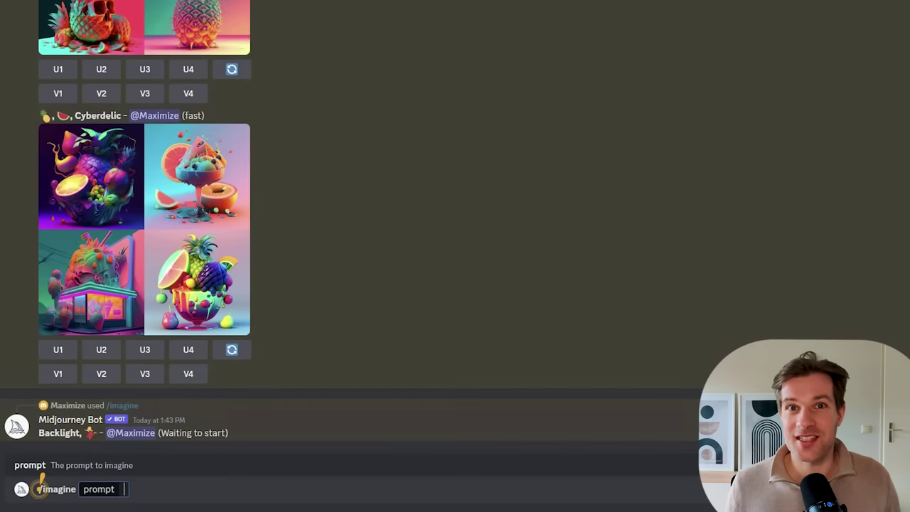
Insert the pizza, penguin and pineapple emojis into the prompt, separated by commas
left_click(909, 489)
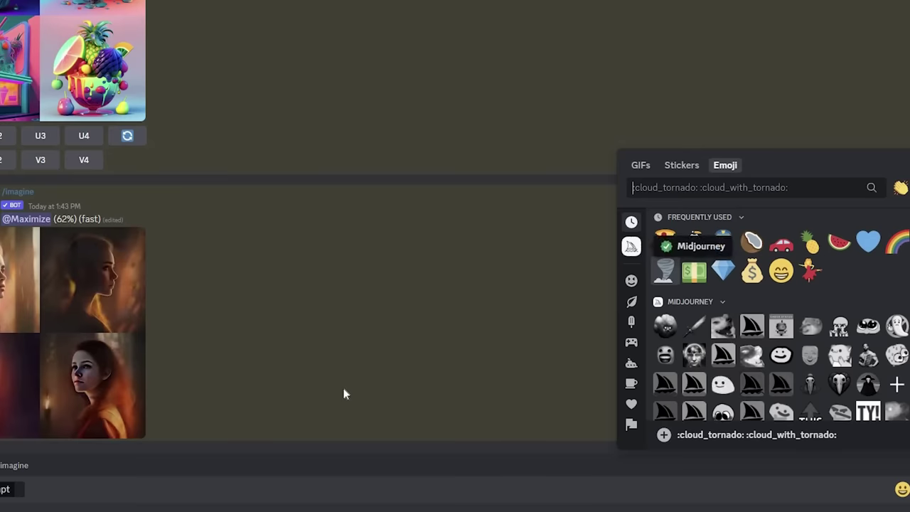
left_click(665, 241)
type(",")
key("ctrl+e")
key("Up")
key("Left")
key("Return")
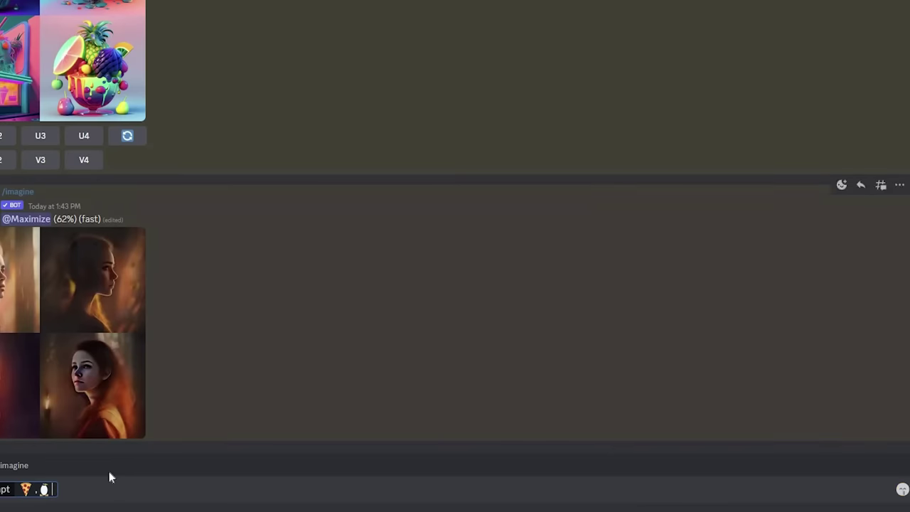
type(",")
key("ctrl+e")
key("Up")
key("Right")
key("Right")
key("Right")
key("Return")
Add the rainbow, diamond and red car emojis with commas and send the prompt
type(",")
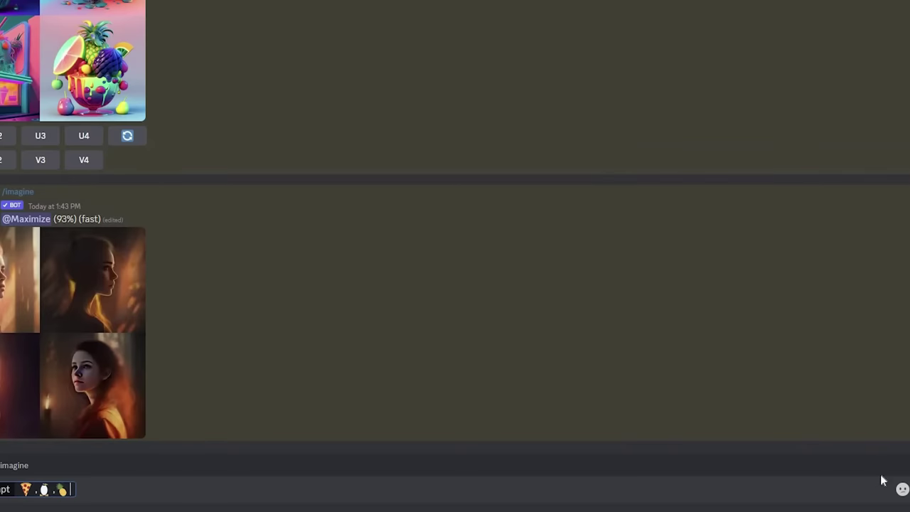
key("ctrl+e")
key("Up")
key("Up")
key("Up")
key("Right")
key("Right")
key("Right")
key("Right")
key("Right")
key("Right")
key("Return")
key("ctrl+e")
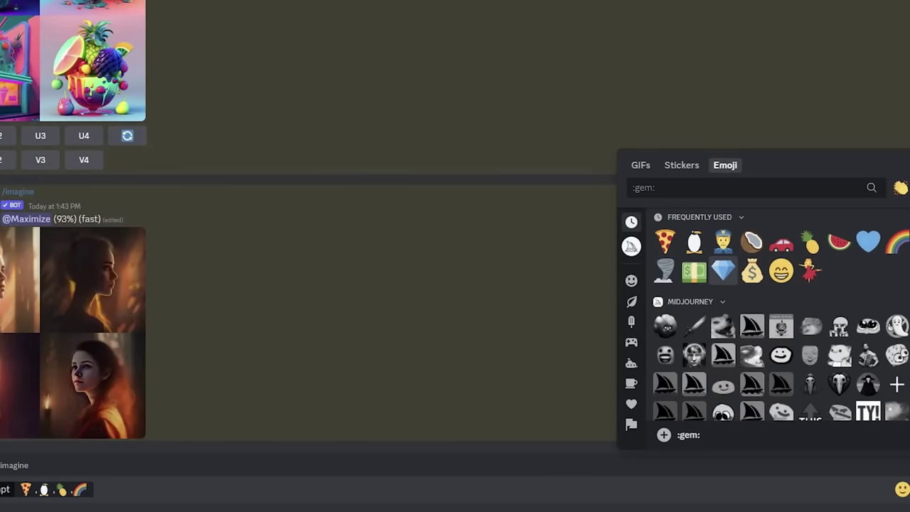
key("Return")
key("ctrl+e")
key("Up")
key("Right")
key("Right")
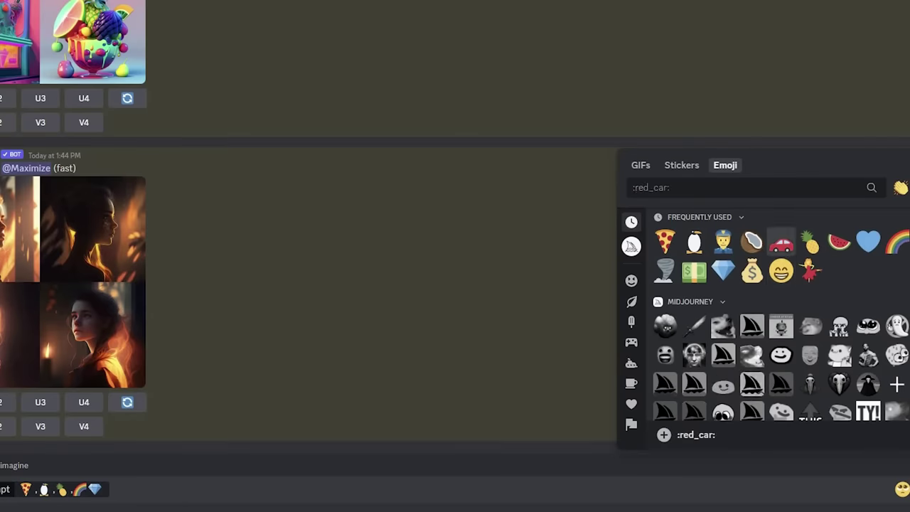
key("Return")
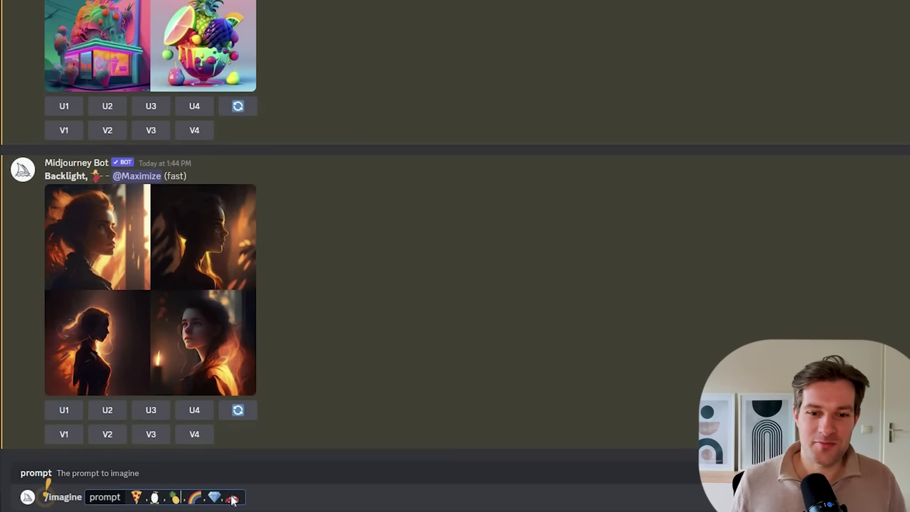
key("Return")
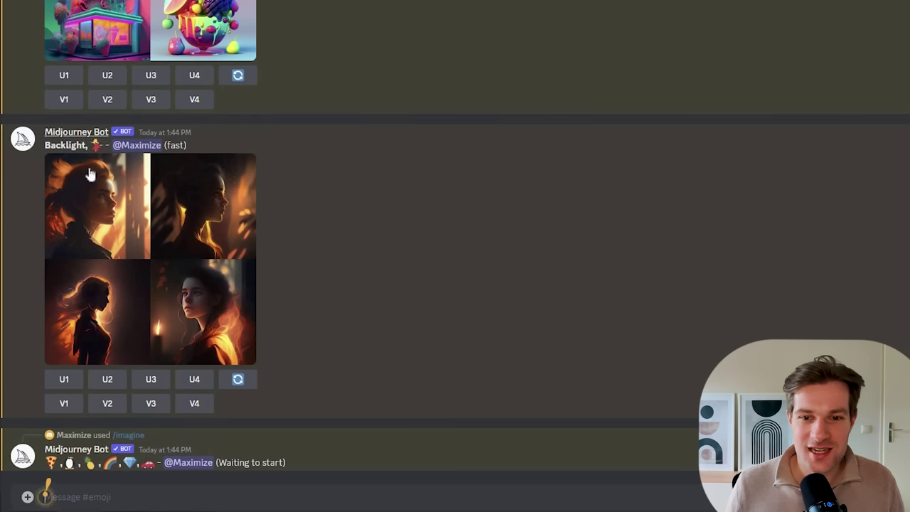
Inspect the Backlight portrait grid enlarged, then begin a new /imagine prompt with emojis showing
left_click(157, 193)
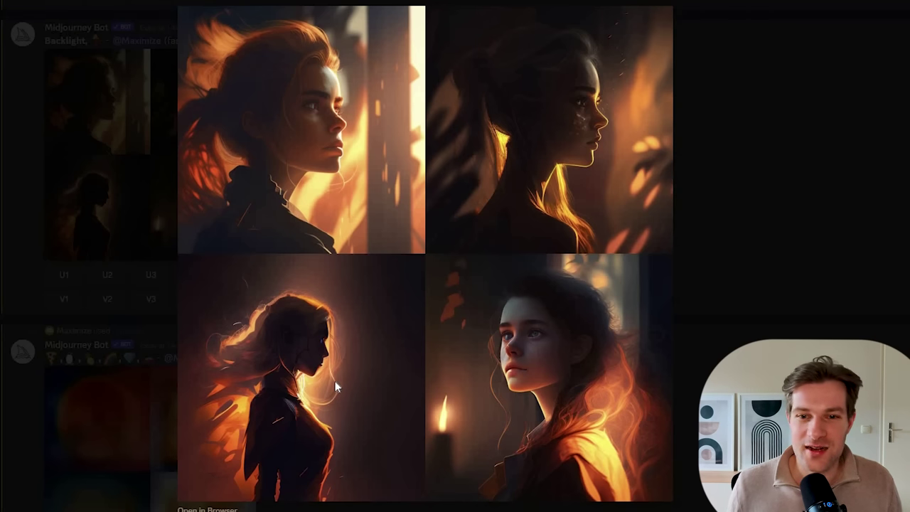
key("Escape")
type("/")
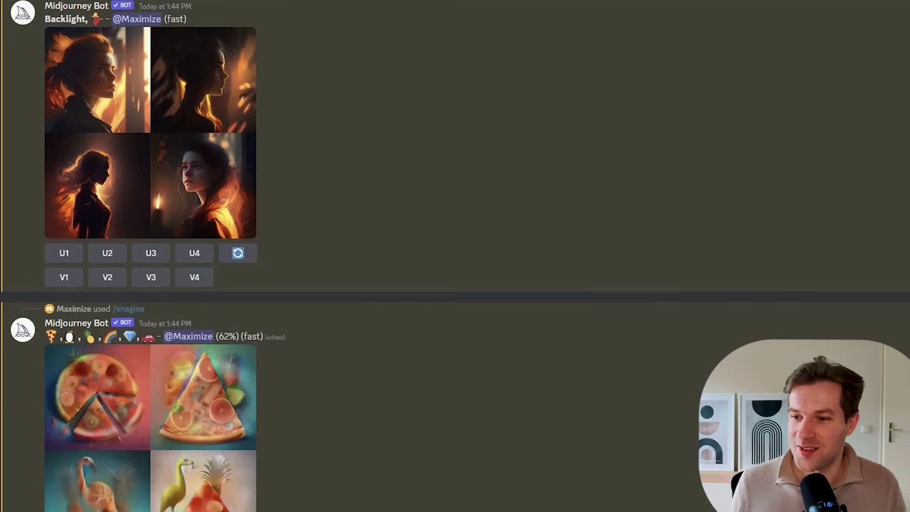
key("ctrl+e")
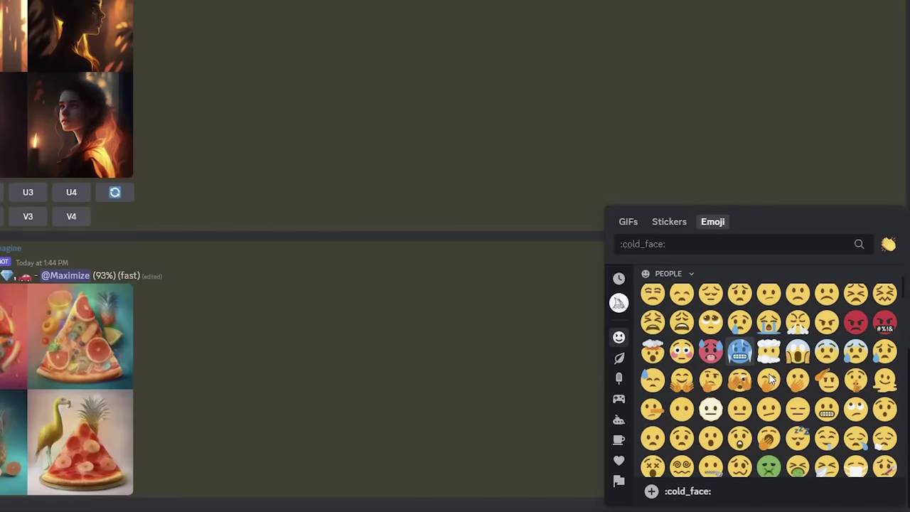
Send an /imagine prompt of only the cold_face and roller_skate emojis
left_click(739, 351)
key("ctrl+e")
left_click(835, 360)
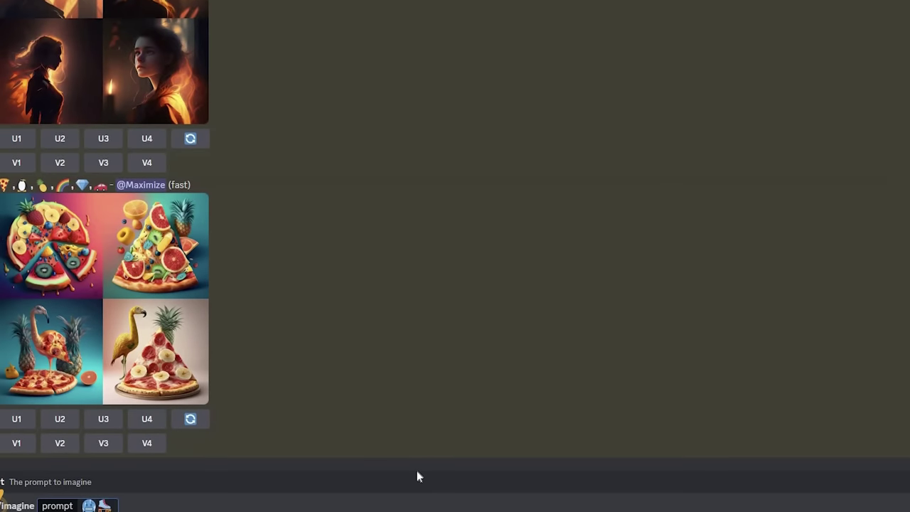
key("Return")
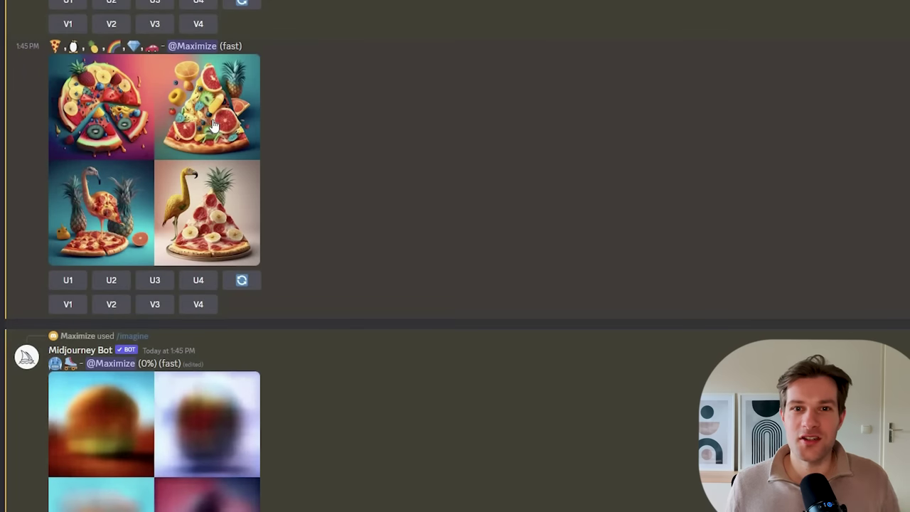
left_click(217, 130)
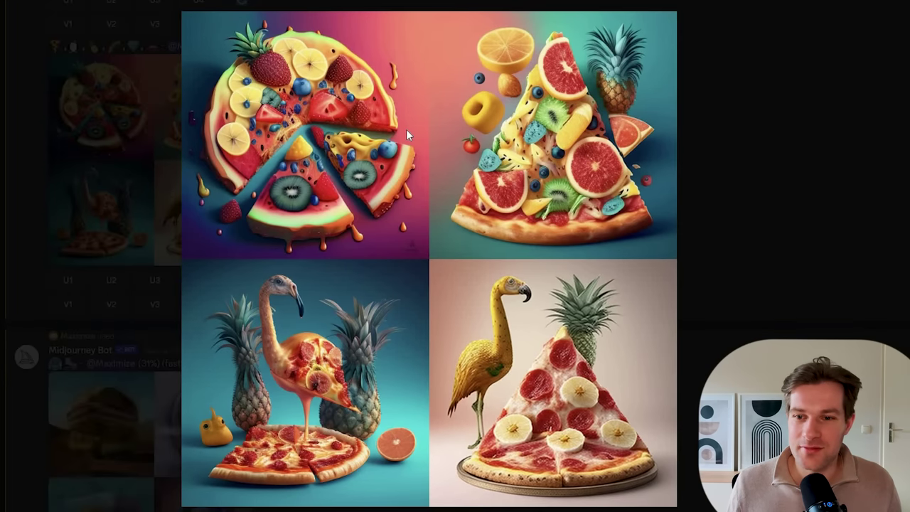
left_click(93, 57)
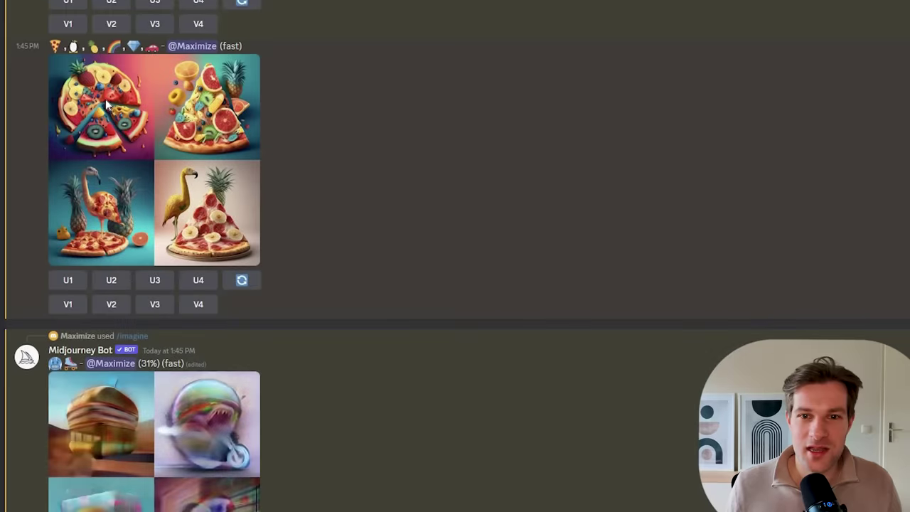
left_click(106, 105)
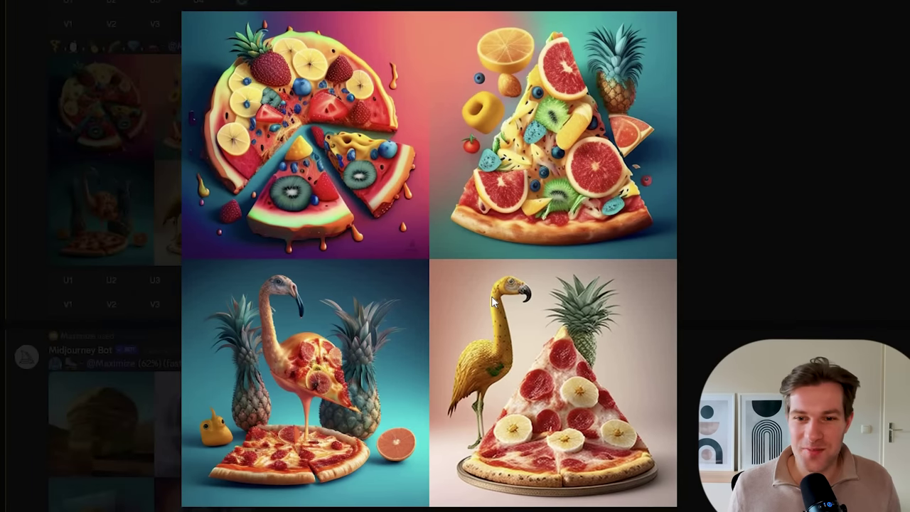
left_click(90, 50)
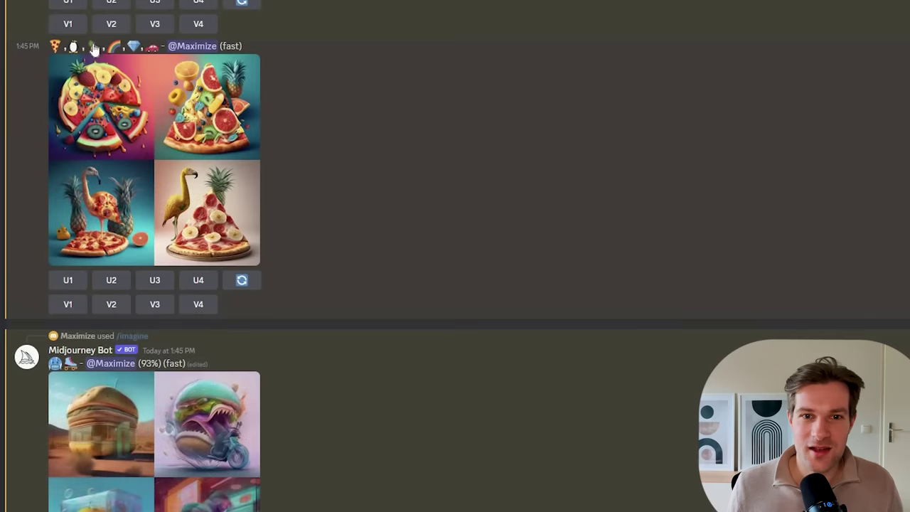
left_click(146, 121)
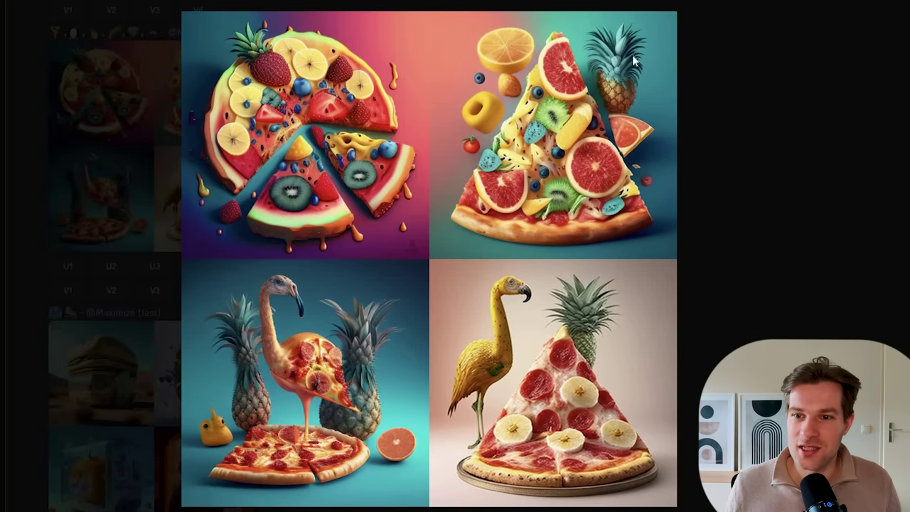
left_click(153, 47)
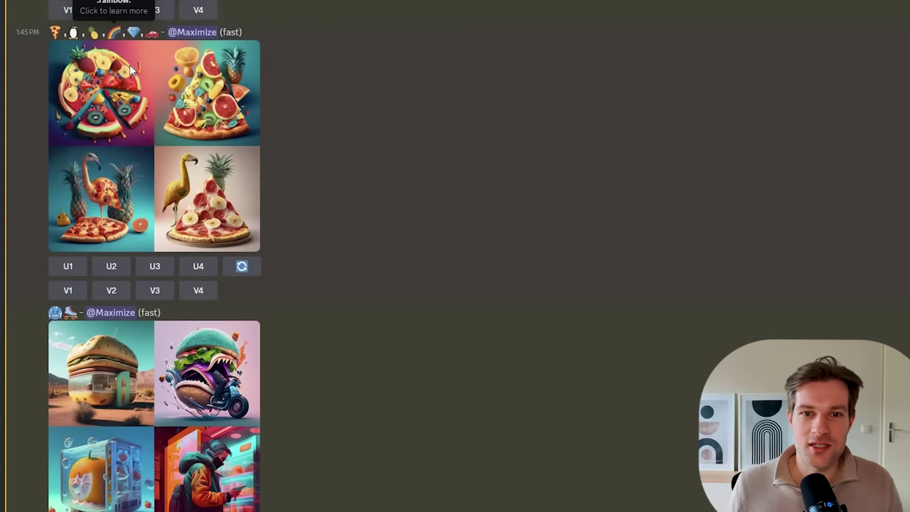
left_click(213, 50)
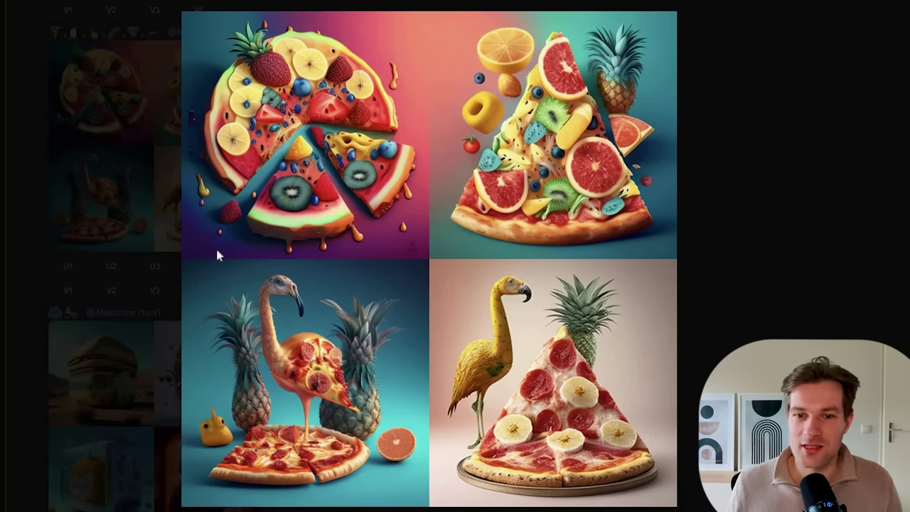
left_click(197, 26)
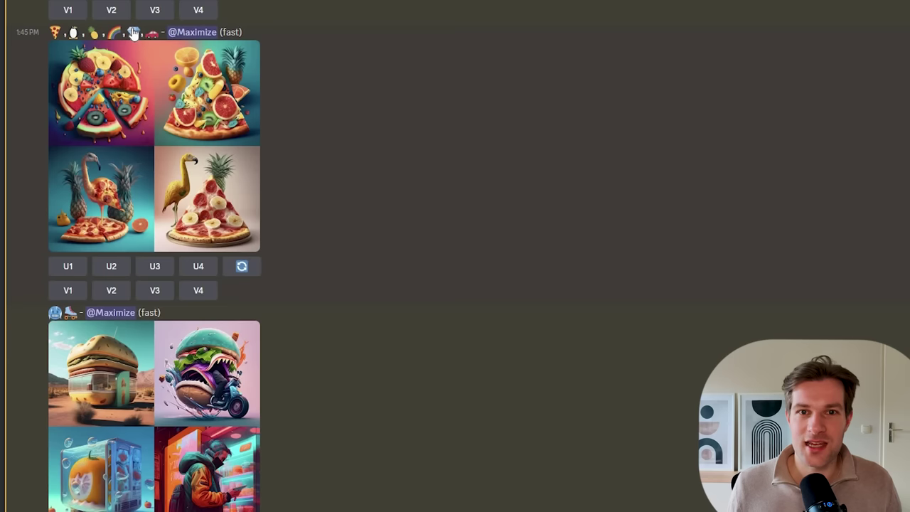
left_click(215, 85)
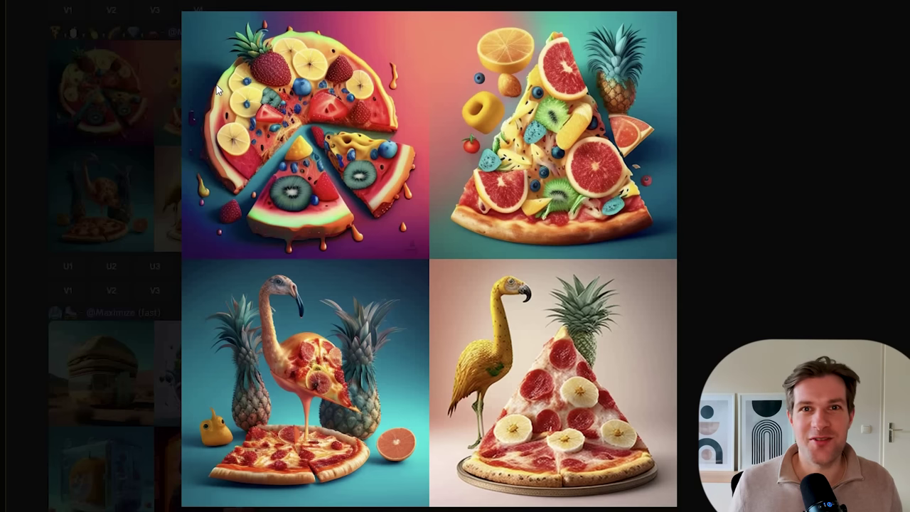
left_click(125, 379)
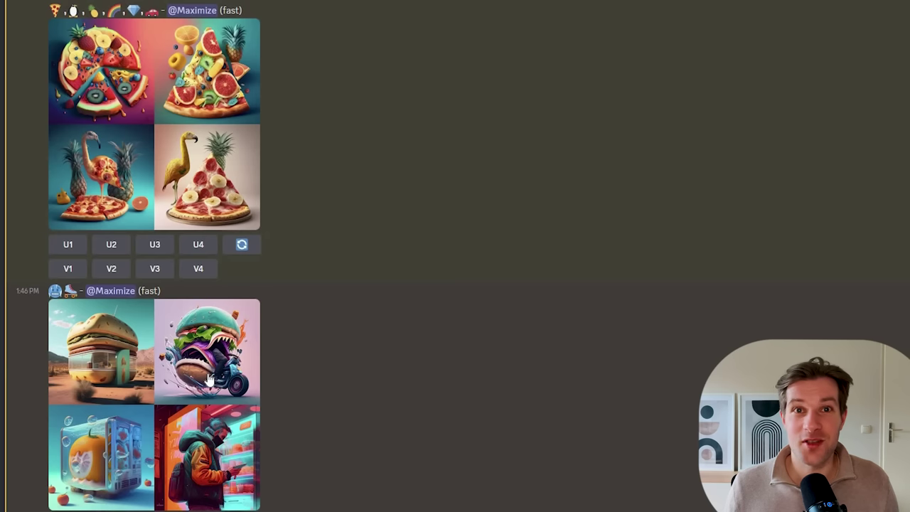
left_click(210, 379)
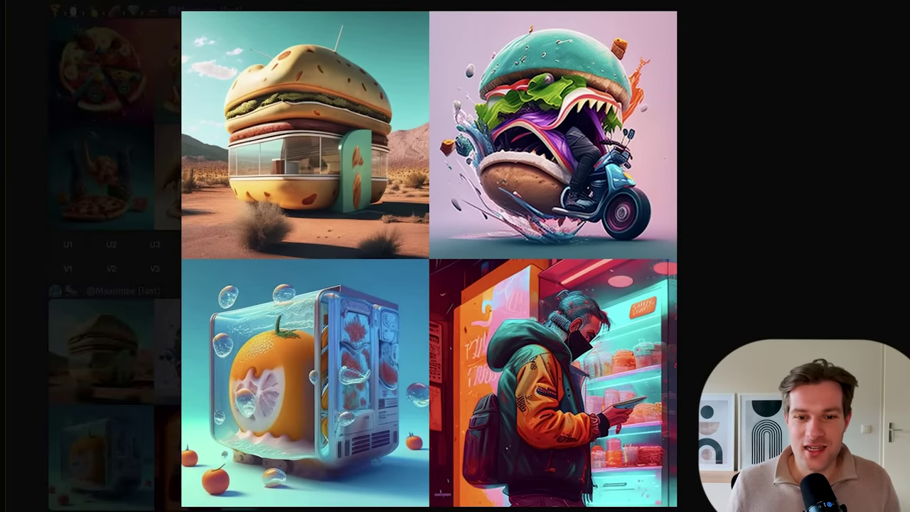
key("Escape")
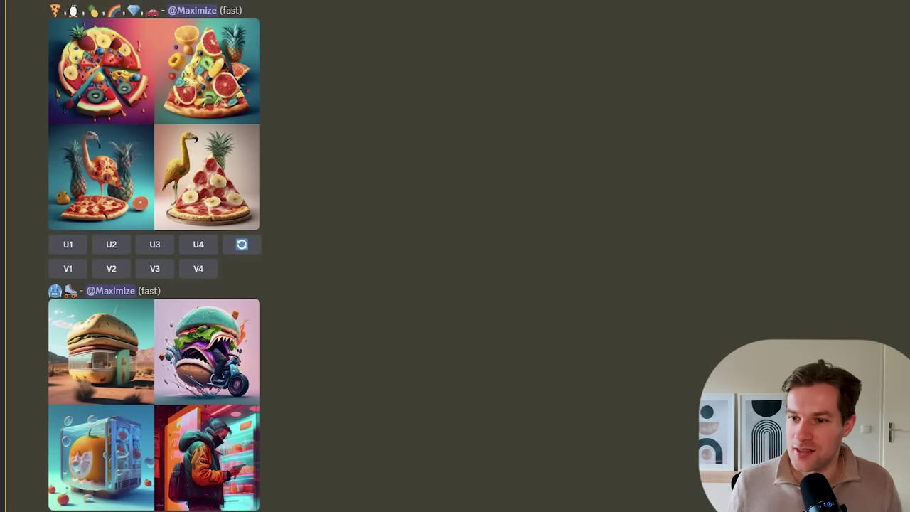
key("ctrl+e")
Browse the People, Nature and Activities emoji categories for the tiger prompt
left_click(615, 340)
left_click(615, 364)
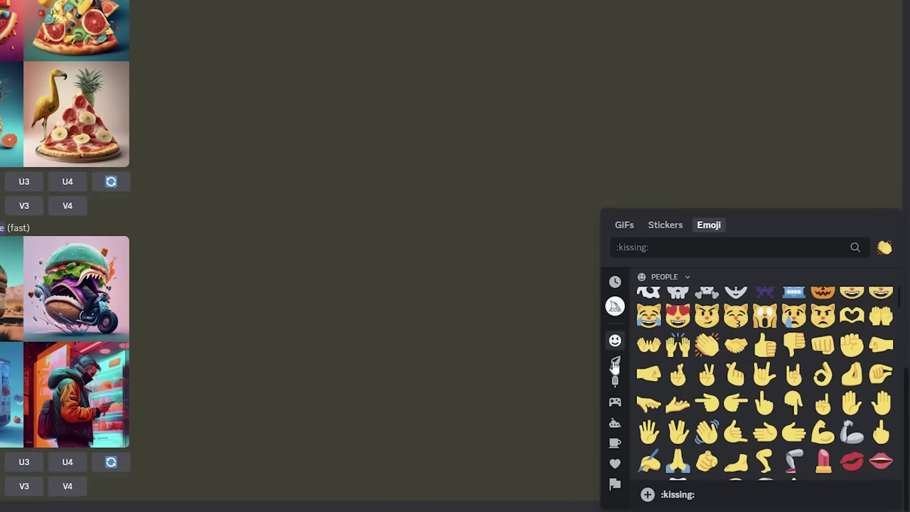
left_click(615, 362)
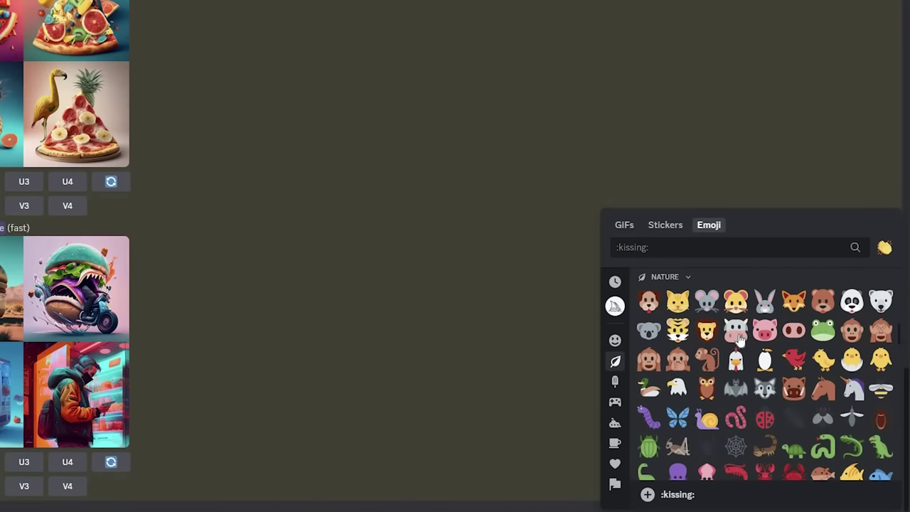
left_click(678, 331)
key("ctrl+e")
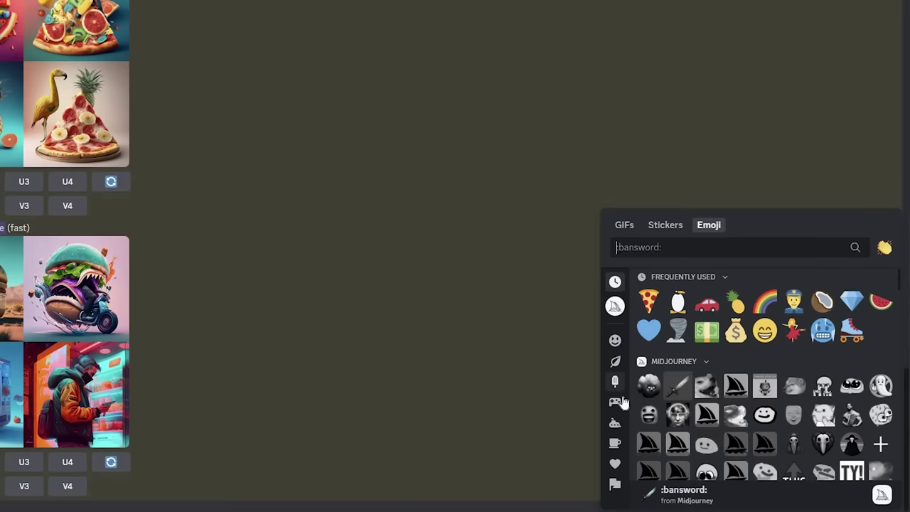
left_click(616, 402)
scroll(745, 377, "down", 3)
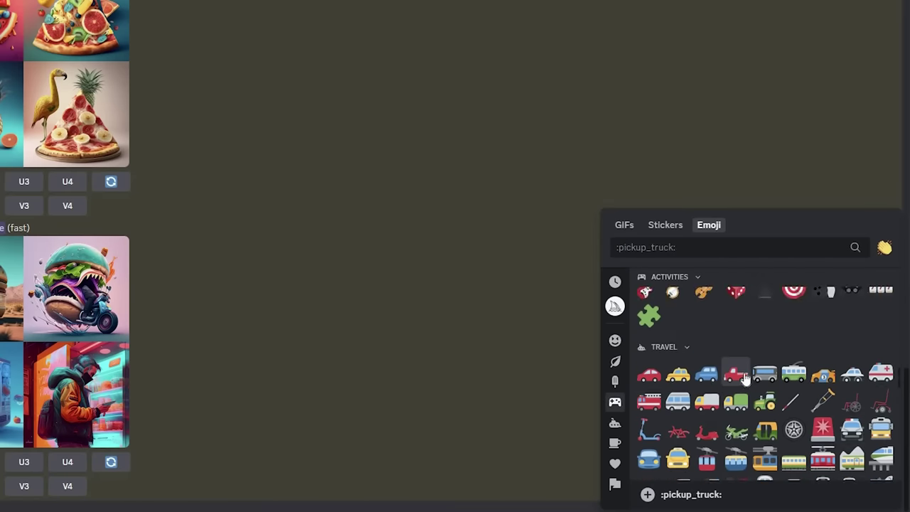
scroll(745, 377, "down", 3)
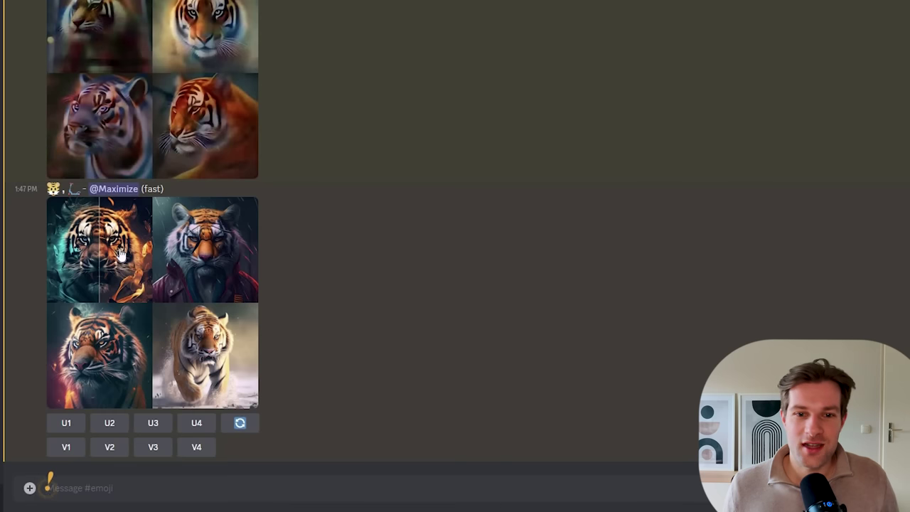
View the finished tiger grid full size: fiery, jacketed, glowing and snow-running tigers
left_click(178, 268)
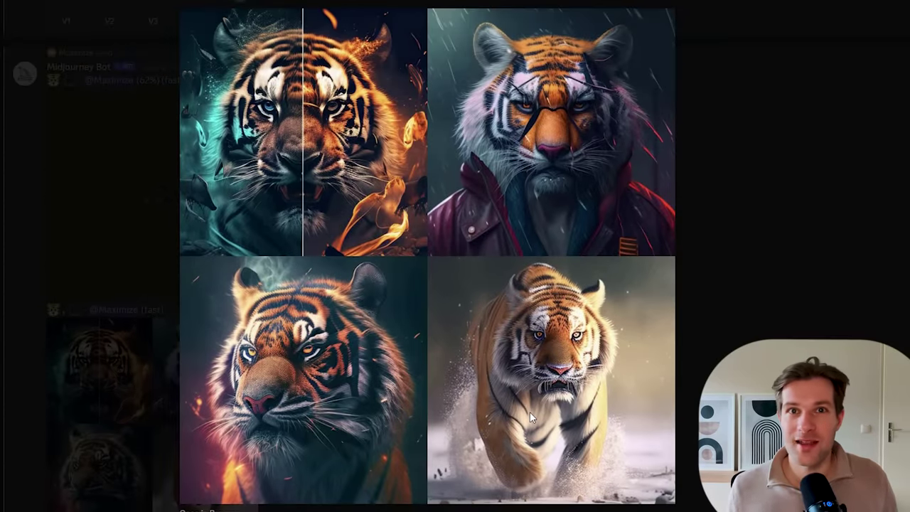